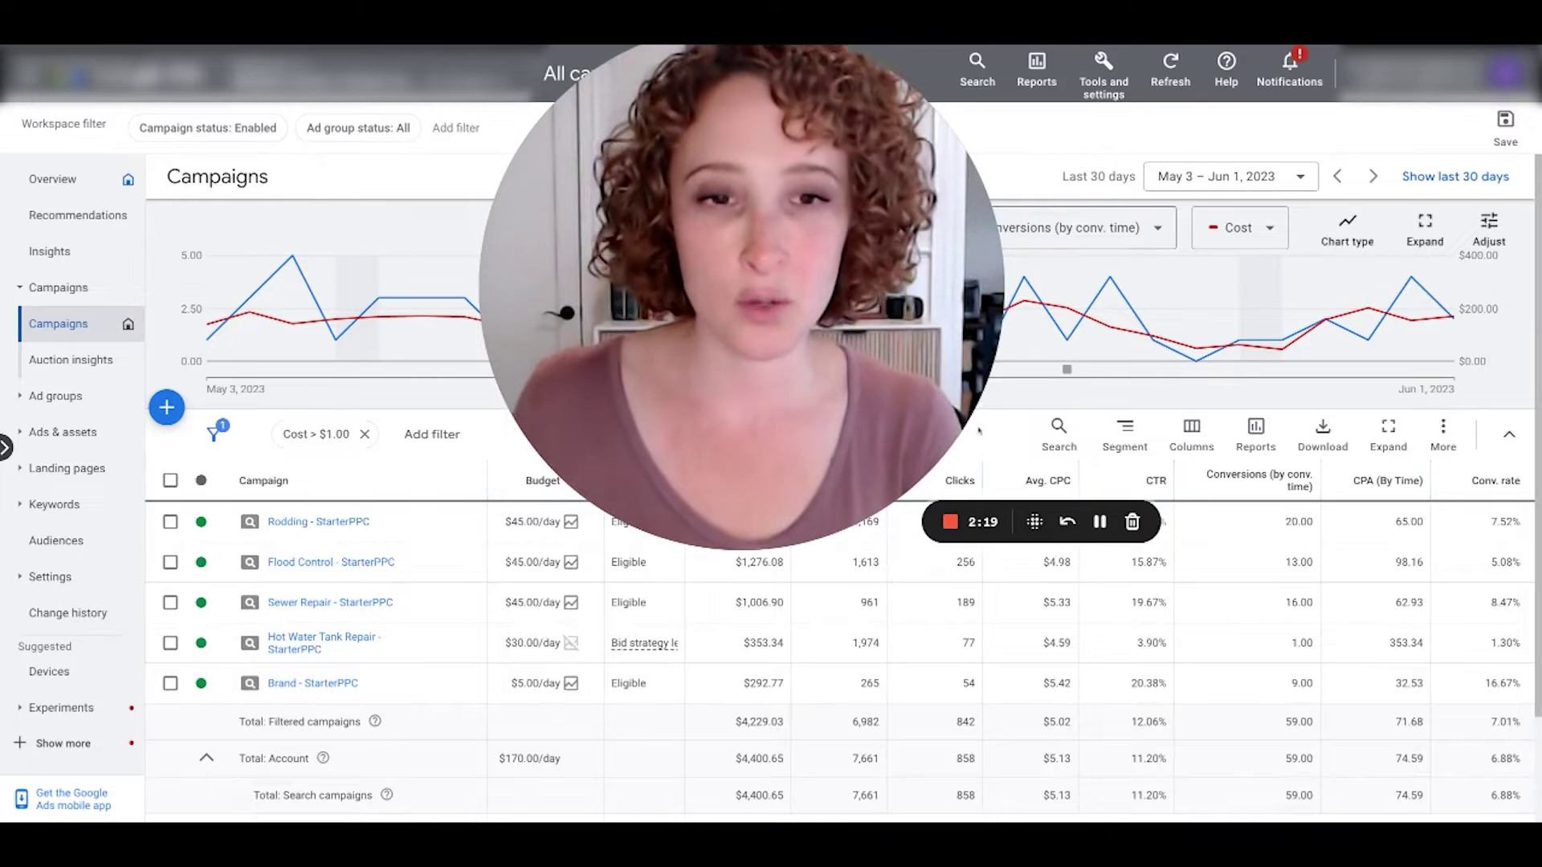
Step: Segment the campaign rows by Conversions > Conversion action and collapse the performance chart
mouse_move(743, 520)
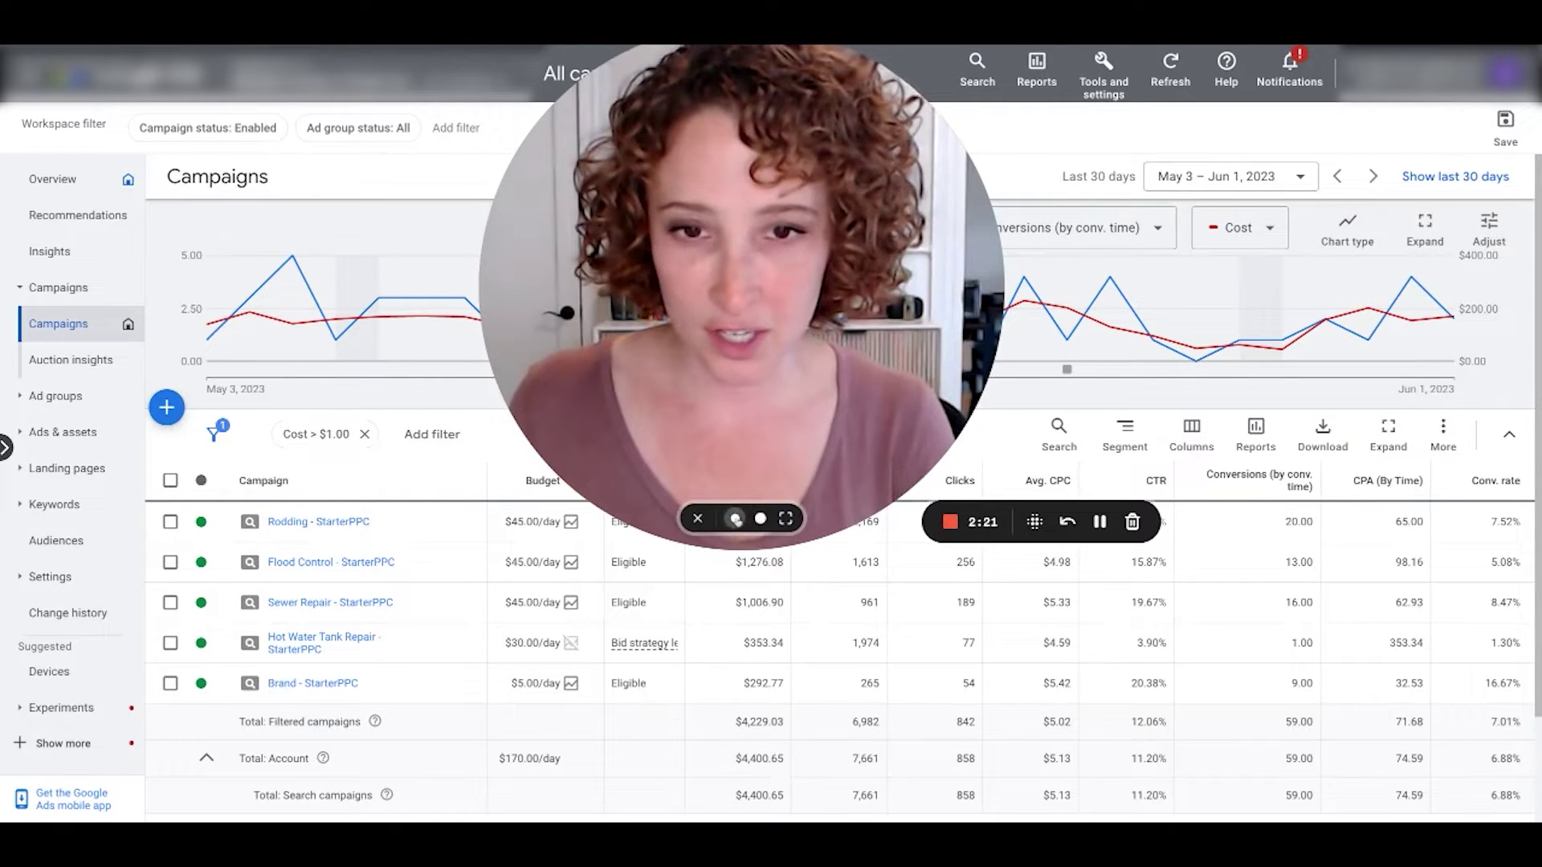
left_click(736, 519)
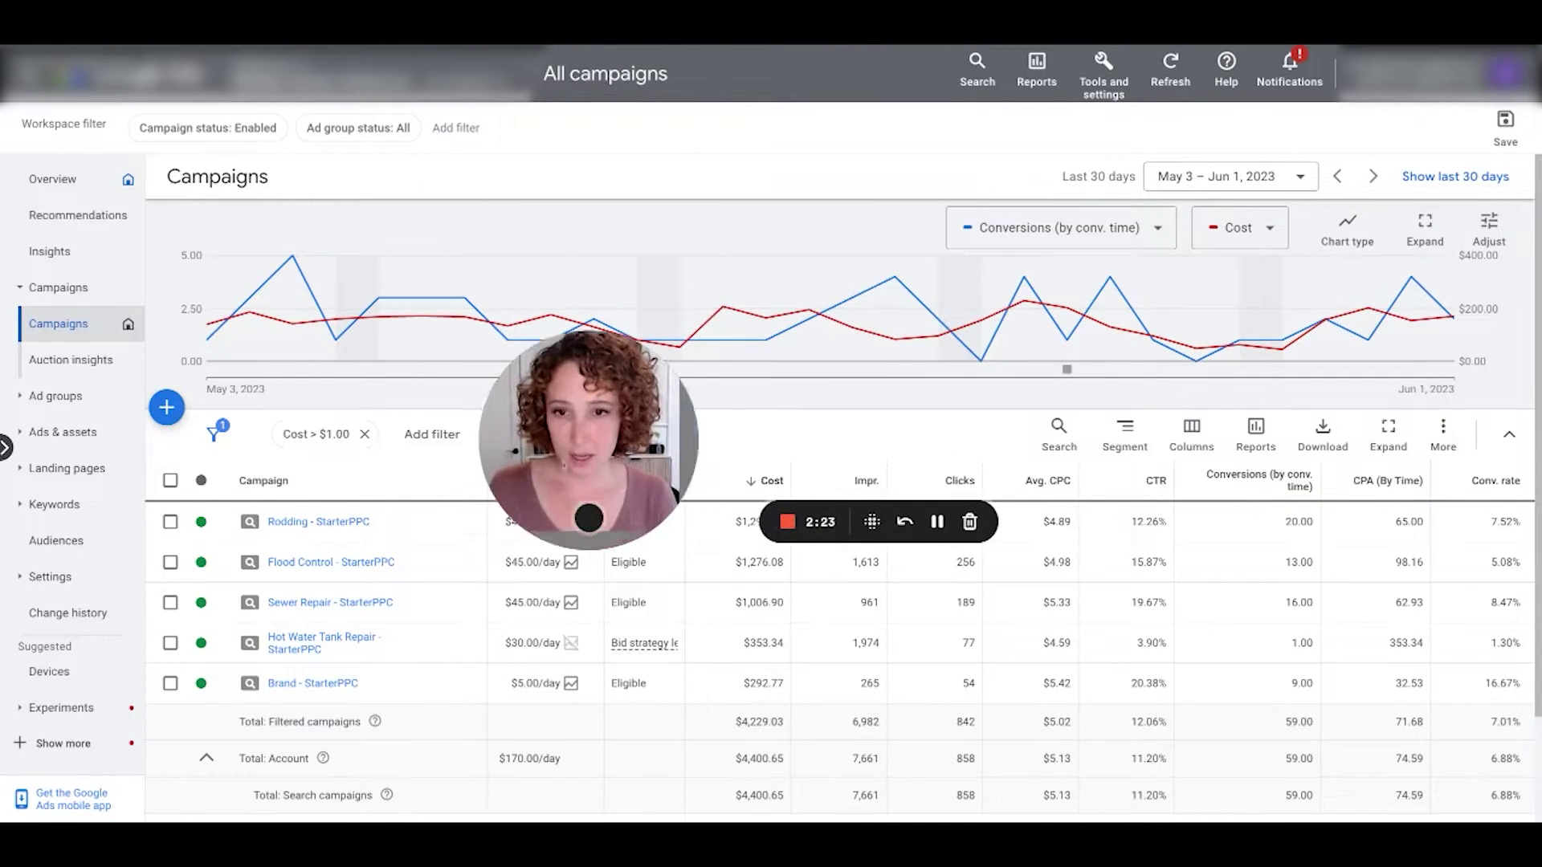
left_click_drag(602, 400, 161, 563)
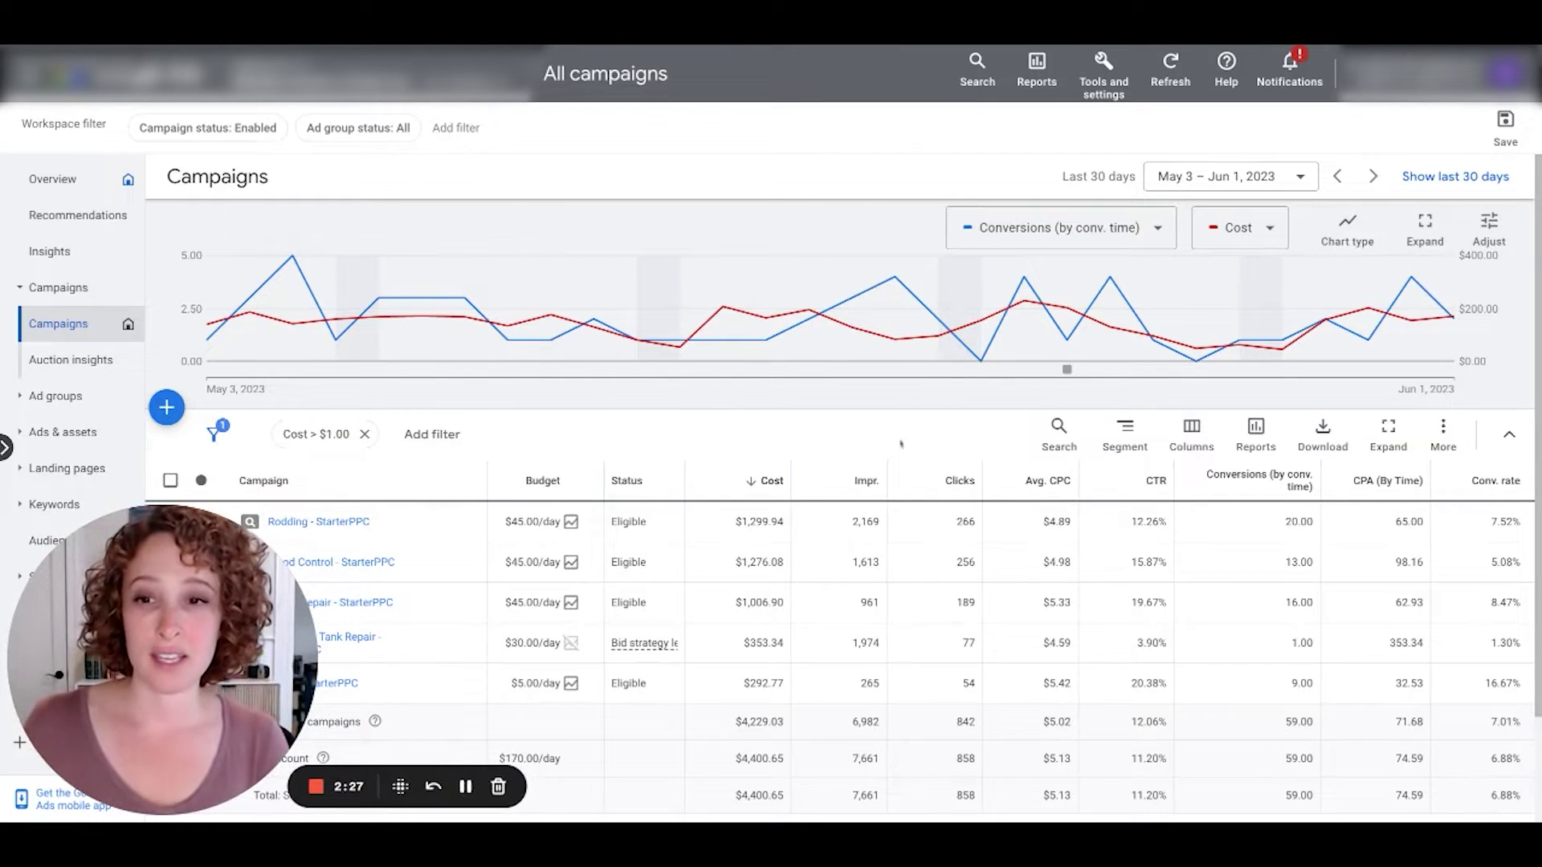
left_click(1132, 442)
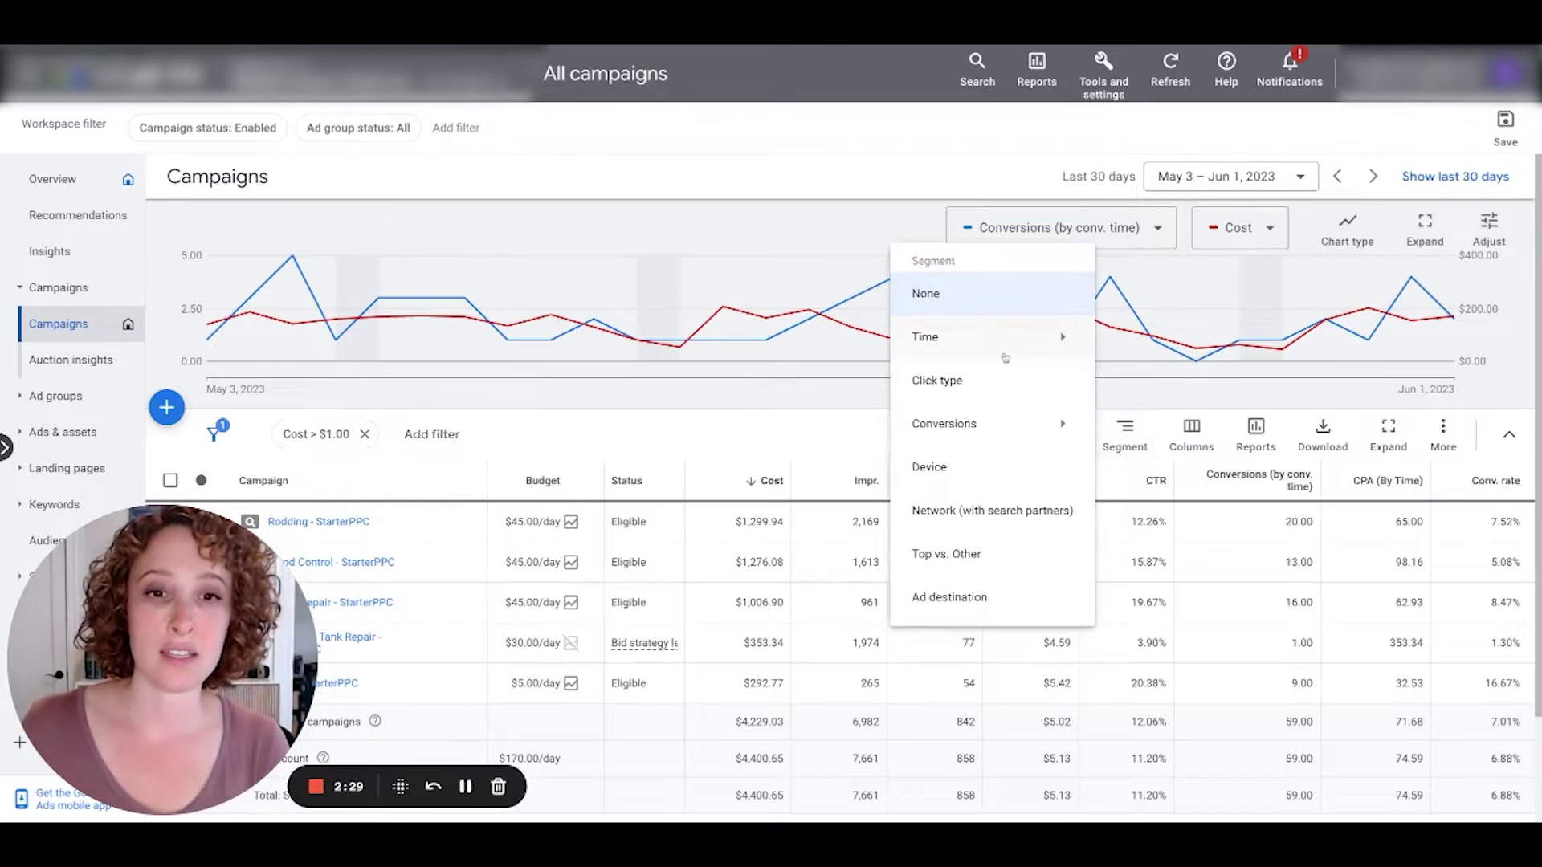
mouse_move(977, 344)
left_click(1127, 438)
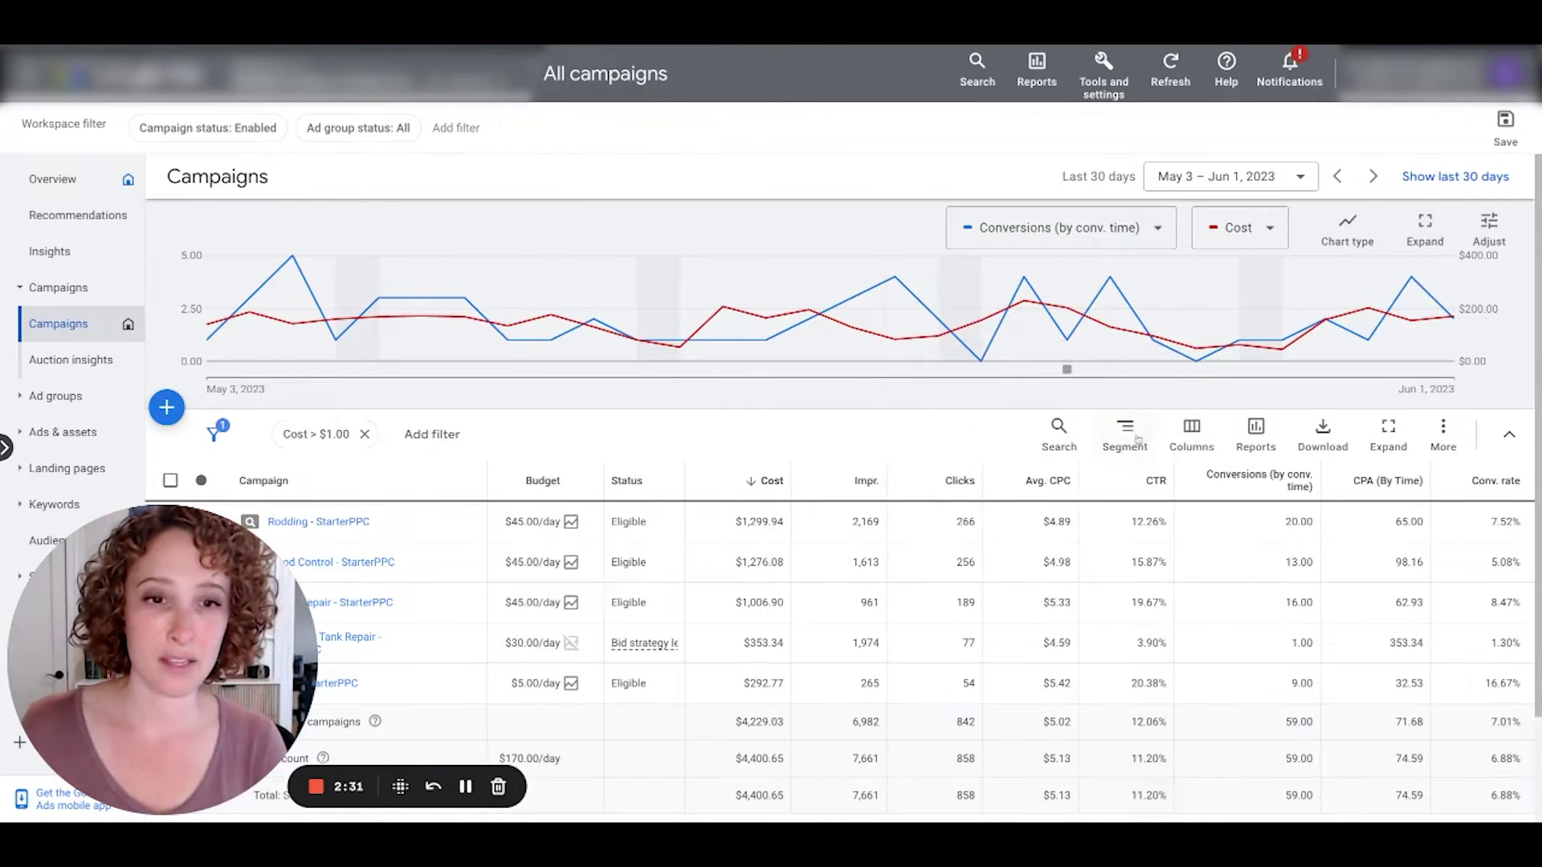
left_click(1128, 440)
mouse_move(1002, 429)
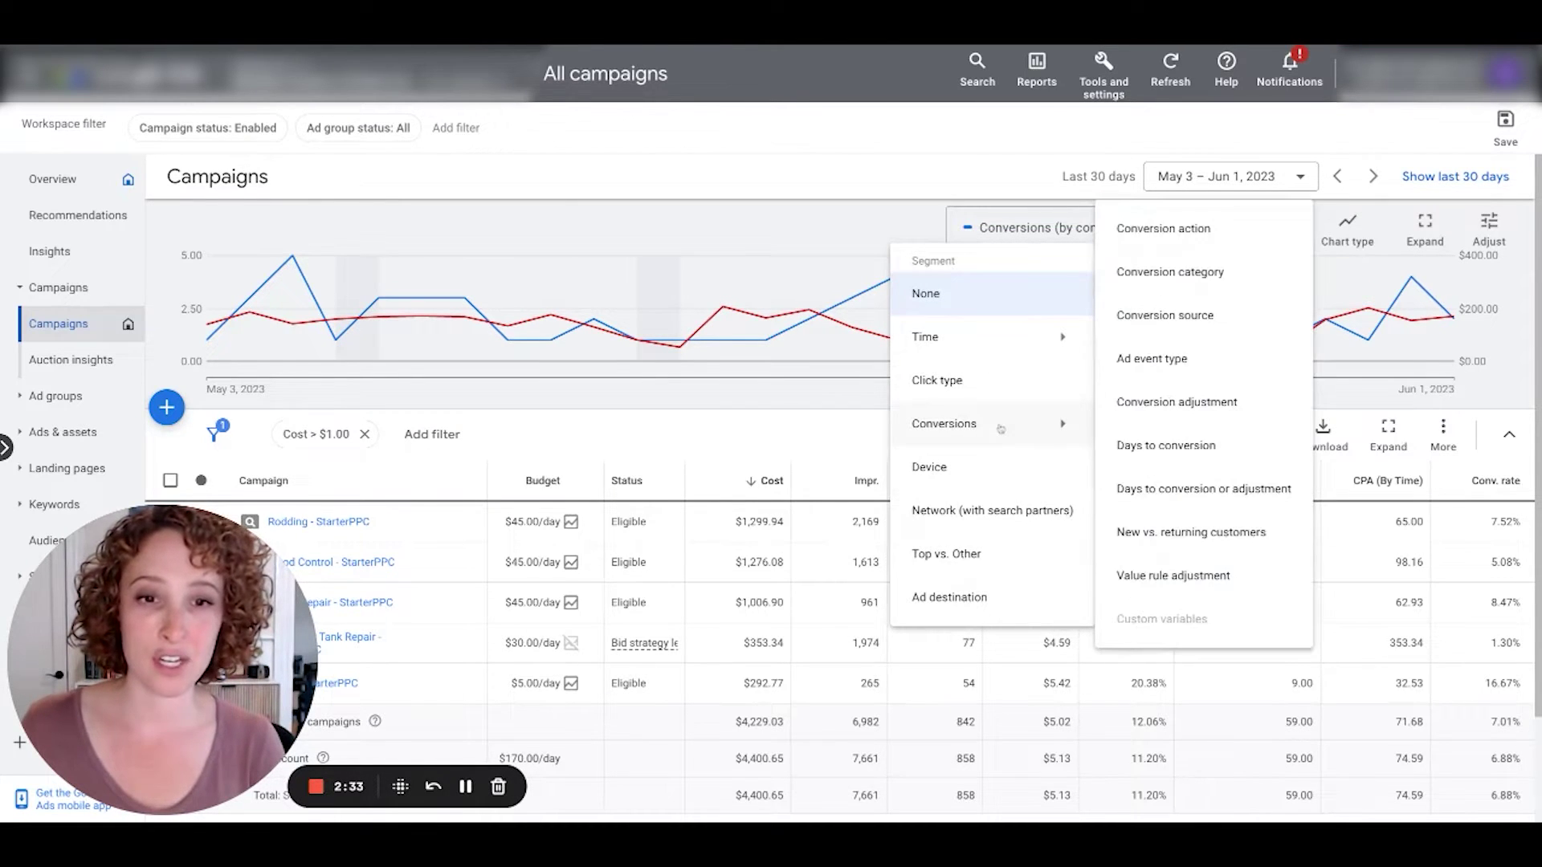
left_click(1198, 231)
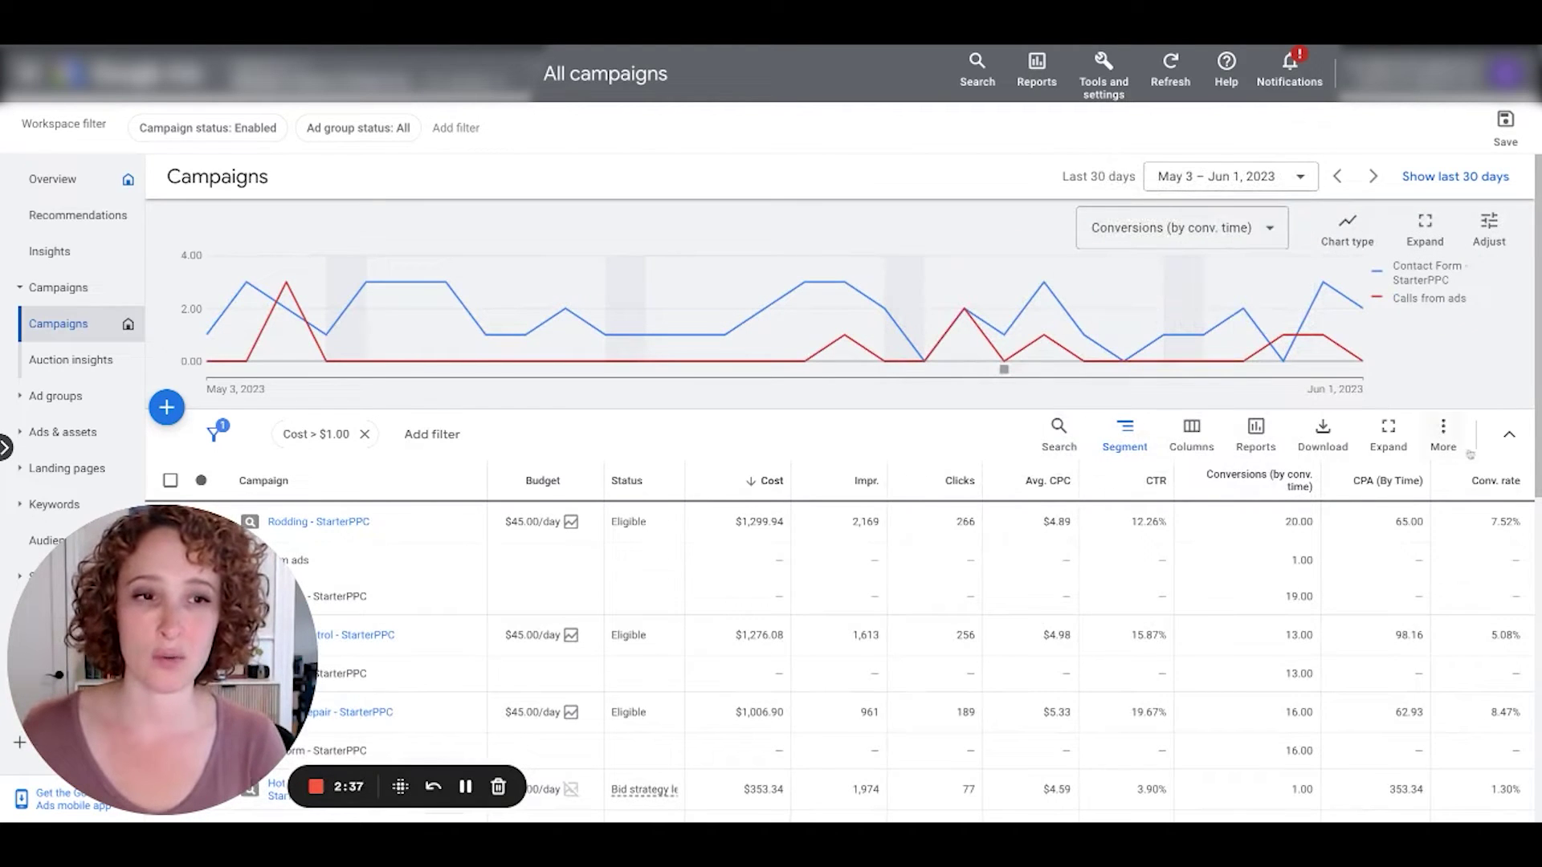
left_click(1509, 434)
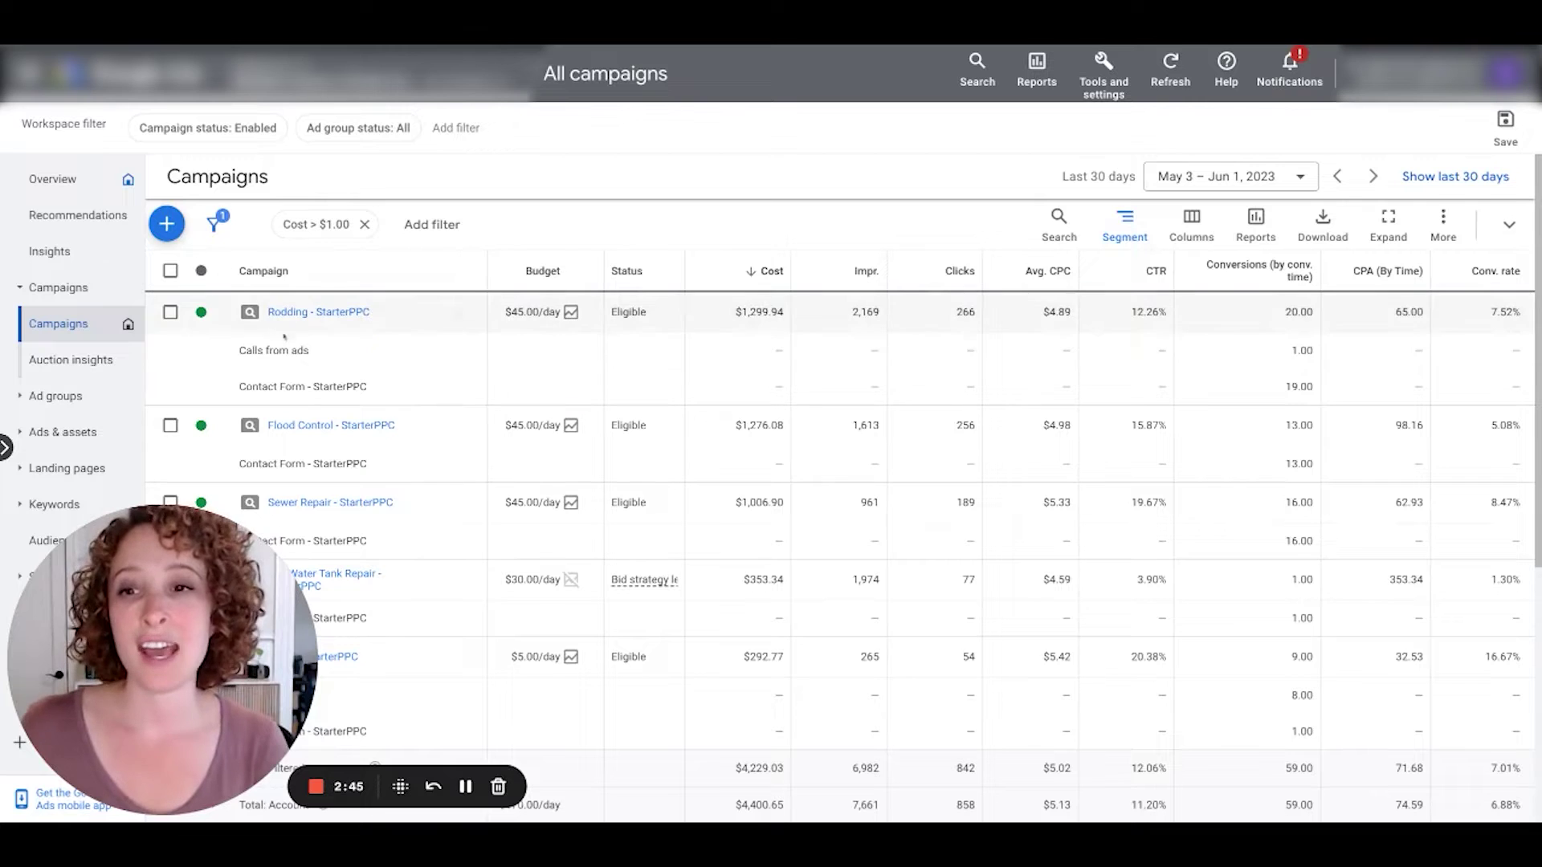
left_click_drag(240, 350, 309, 351)
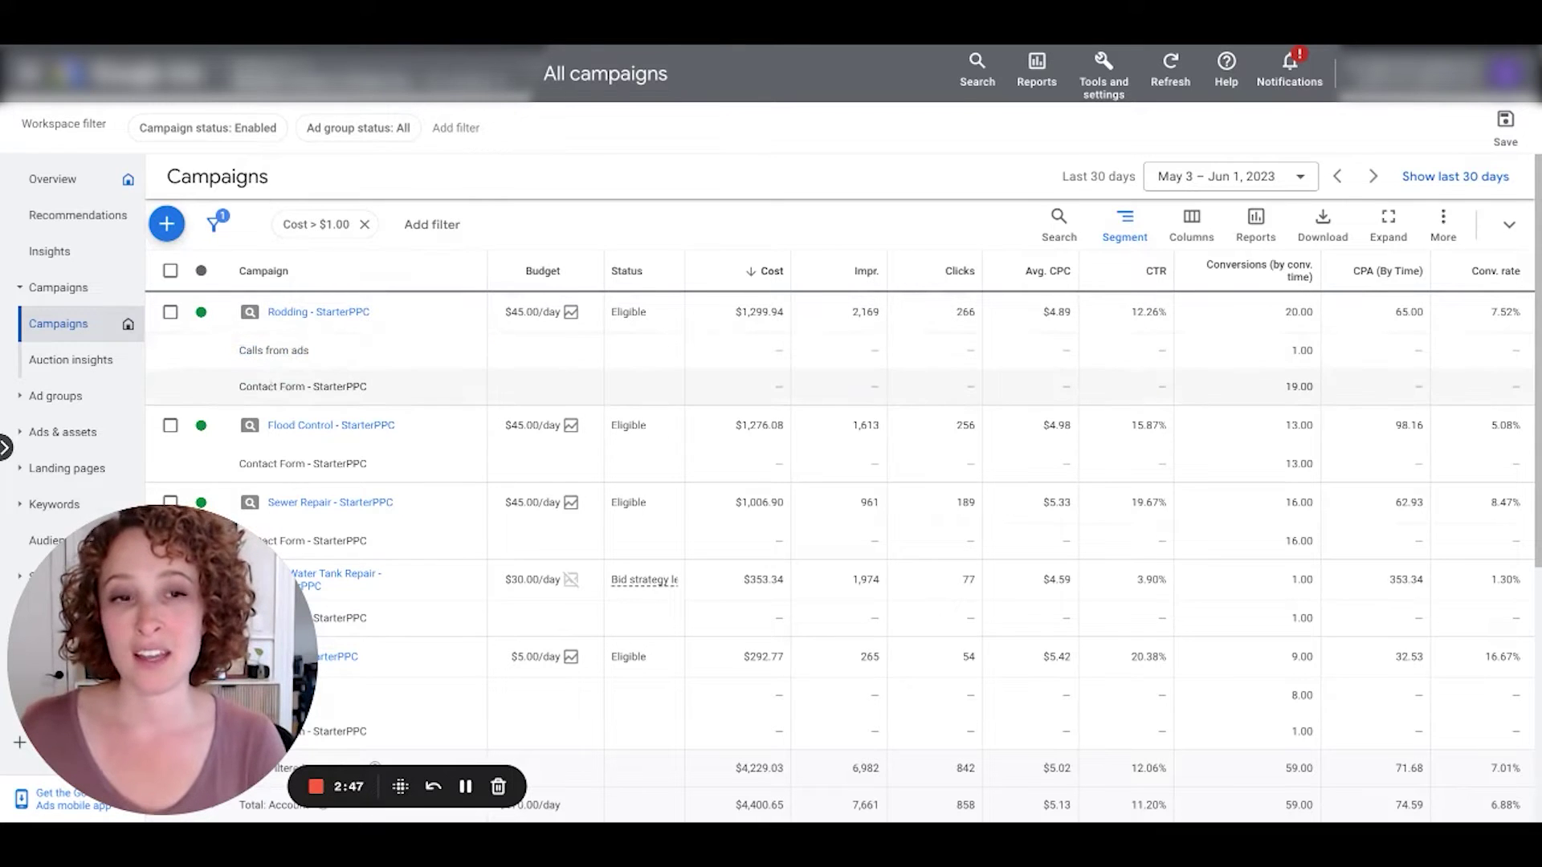
left_click_drag(240, 386, 367, 387)
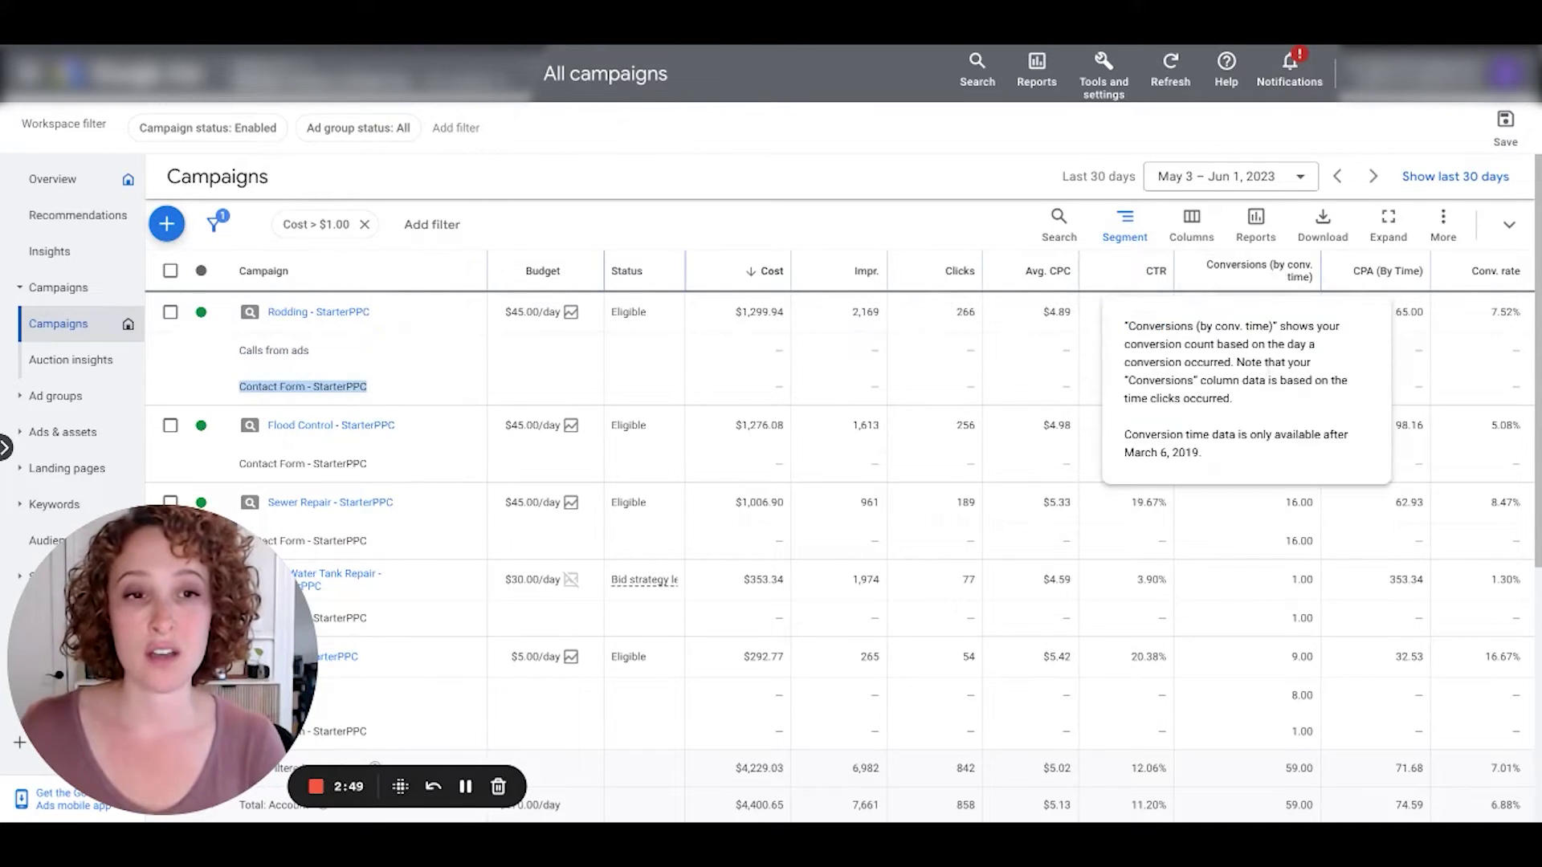
left_click(1228, 369)
double_click(1302, 351)
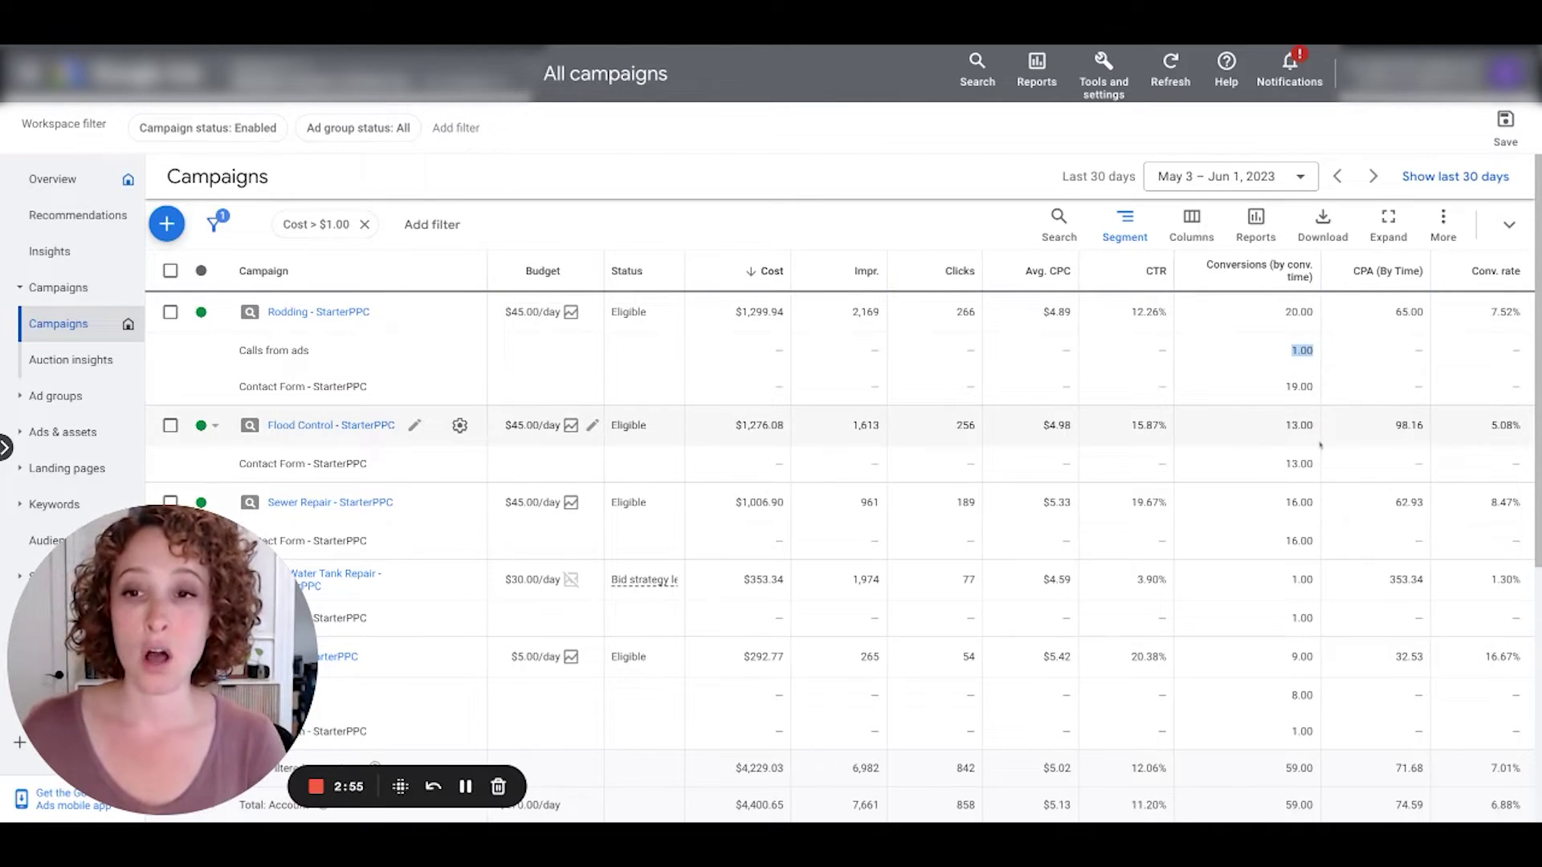
double_click(1298, 386)
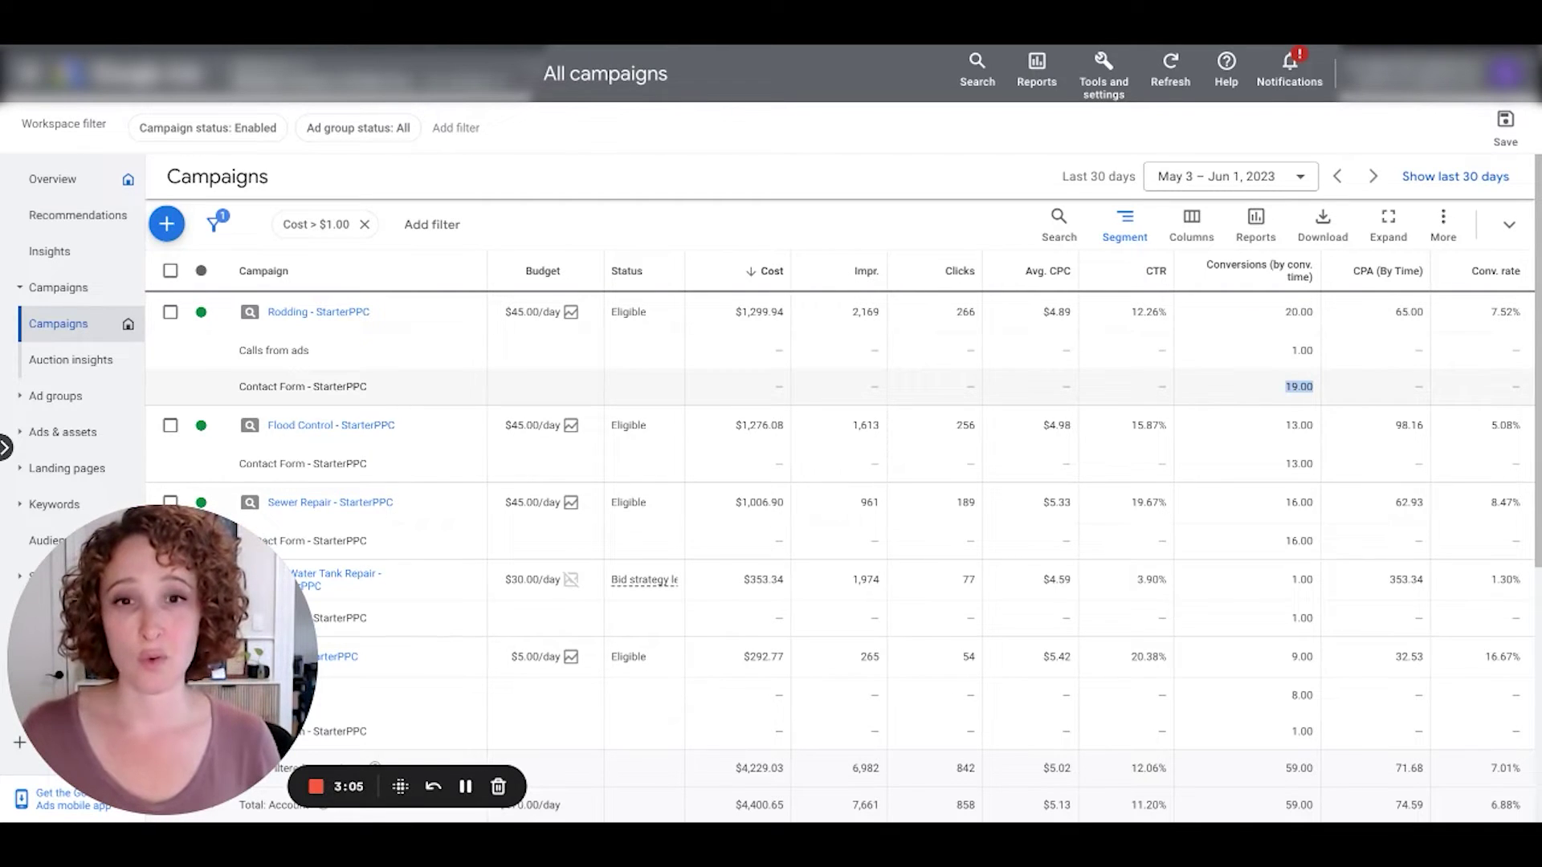
double_click(1301, 350)
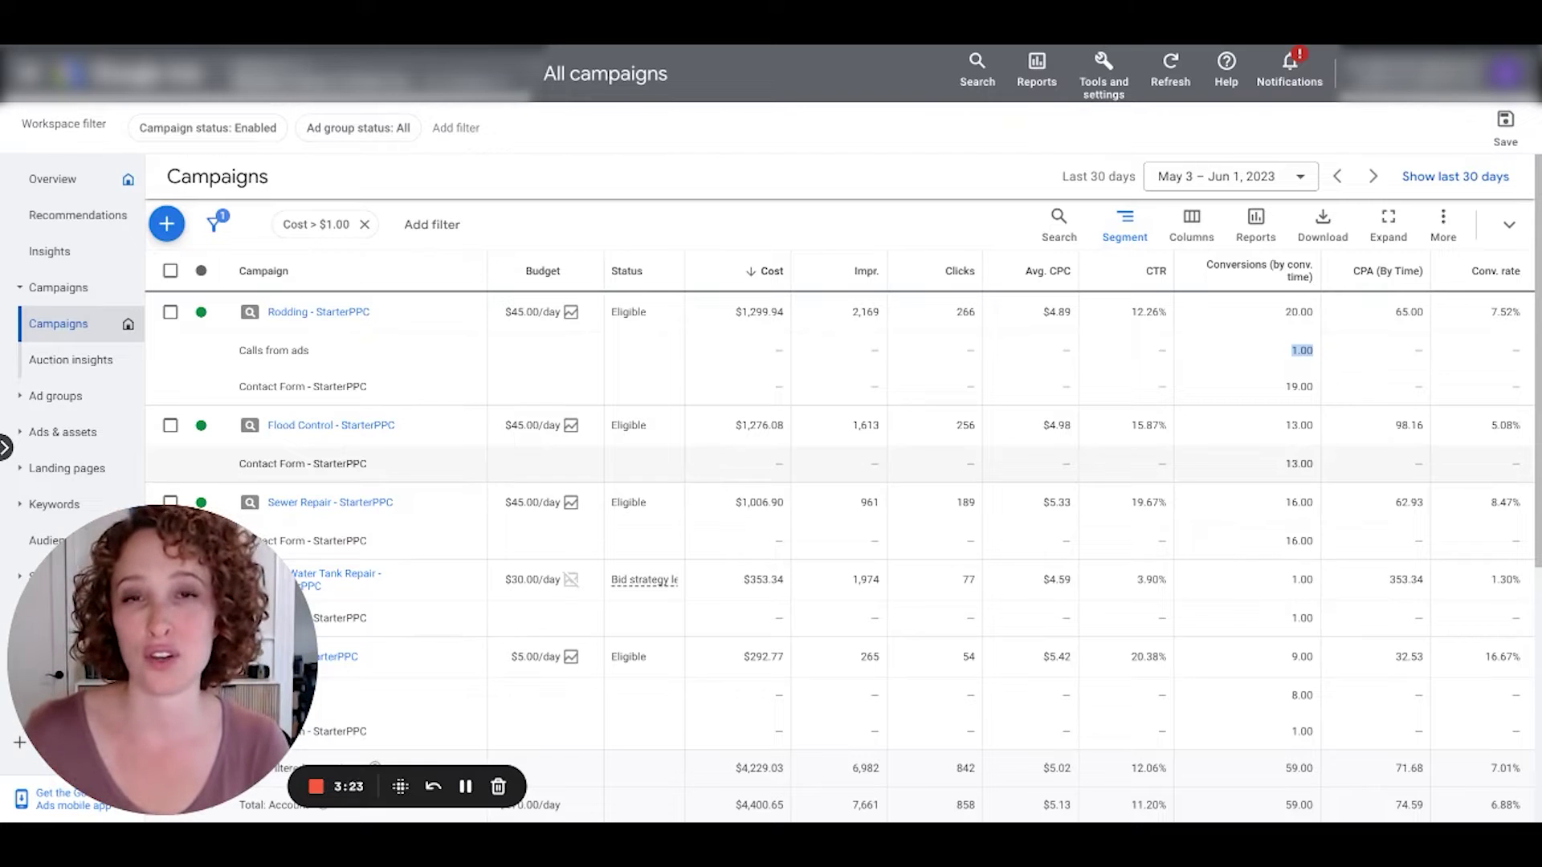
scroll(551, 420, "down", 4)
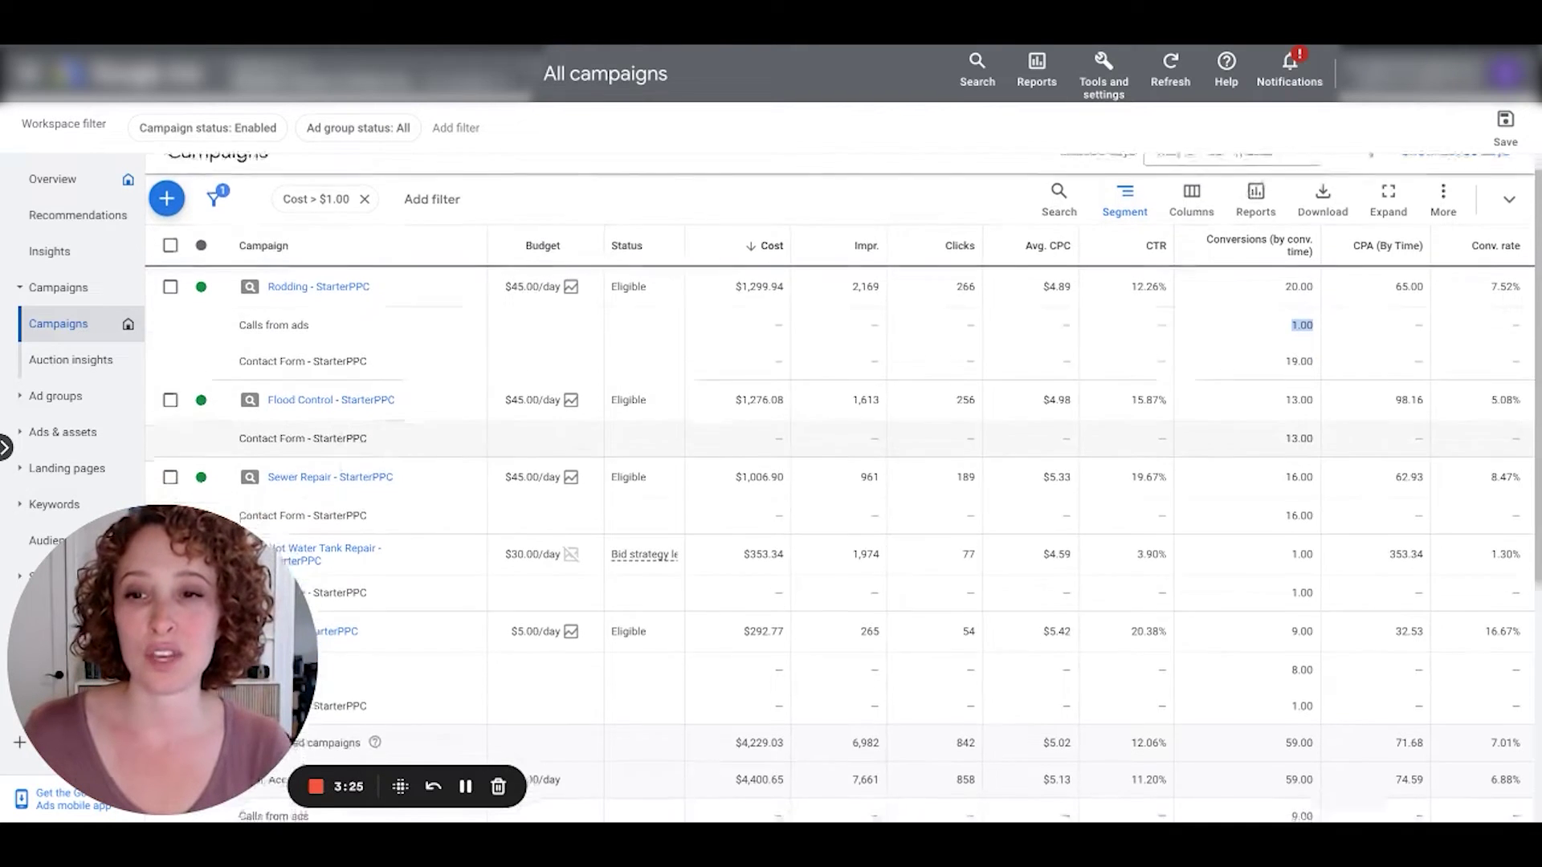
scroll(1154, 295, "up", 5)
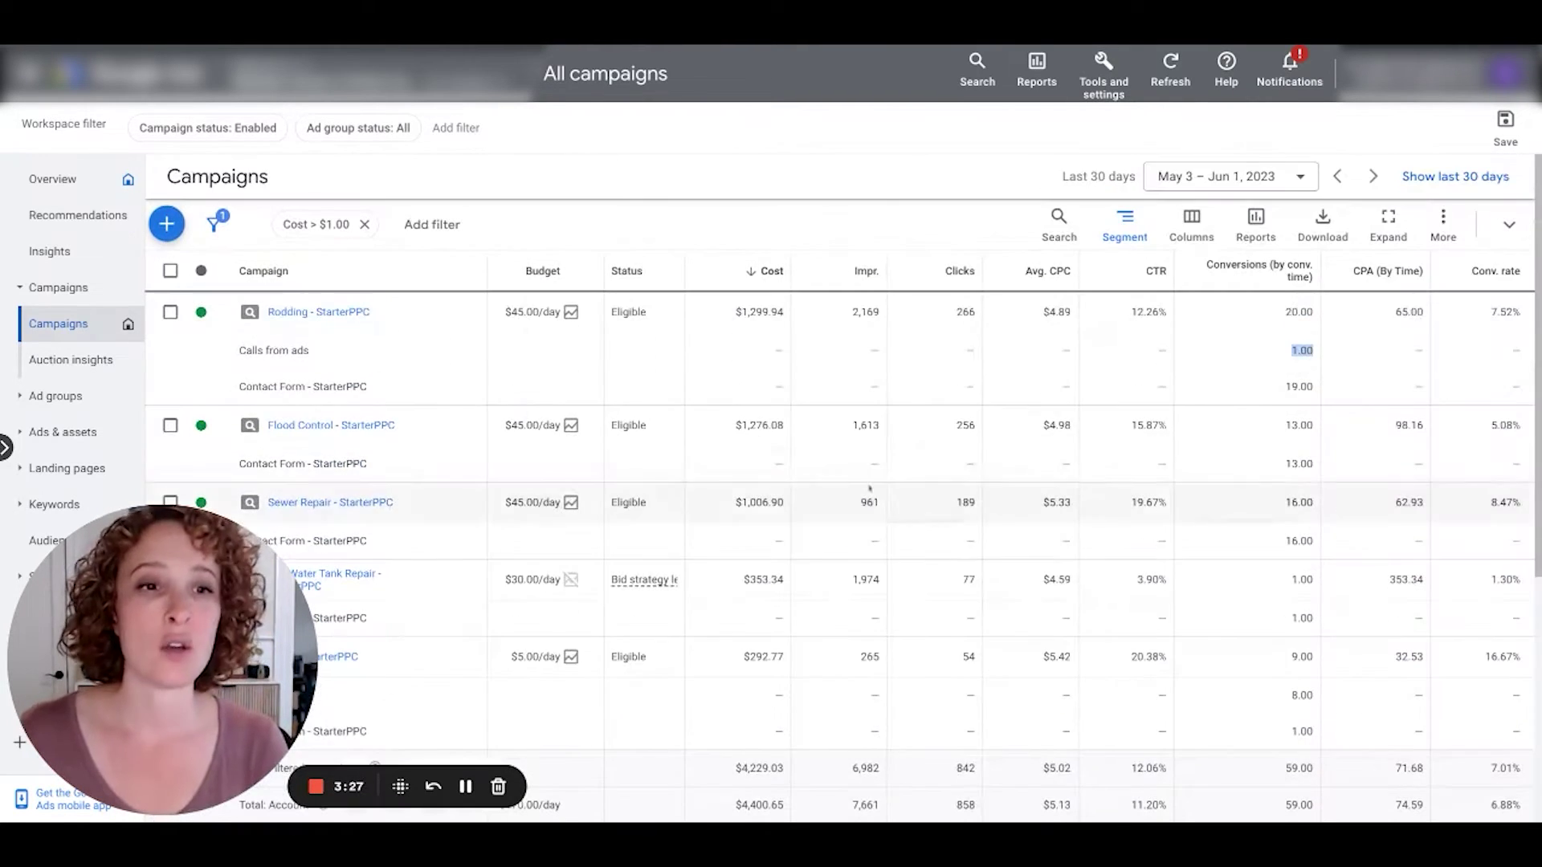
Step: Set Segment to None and open Modify columns with the Custom columns section expanded
left_click(1127, 231)
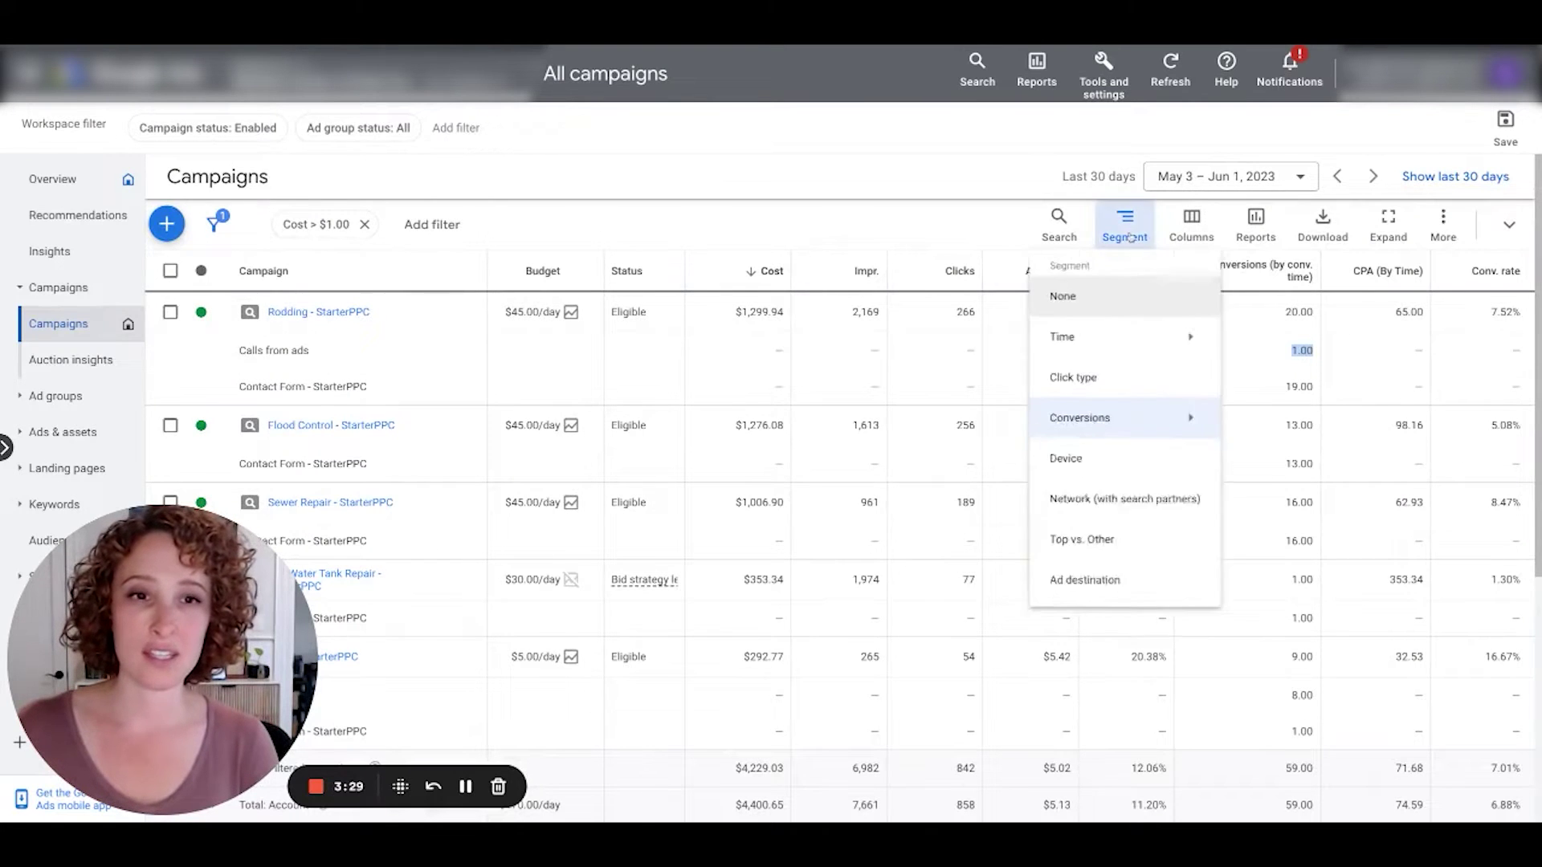
left_click(1076, 297)
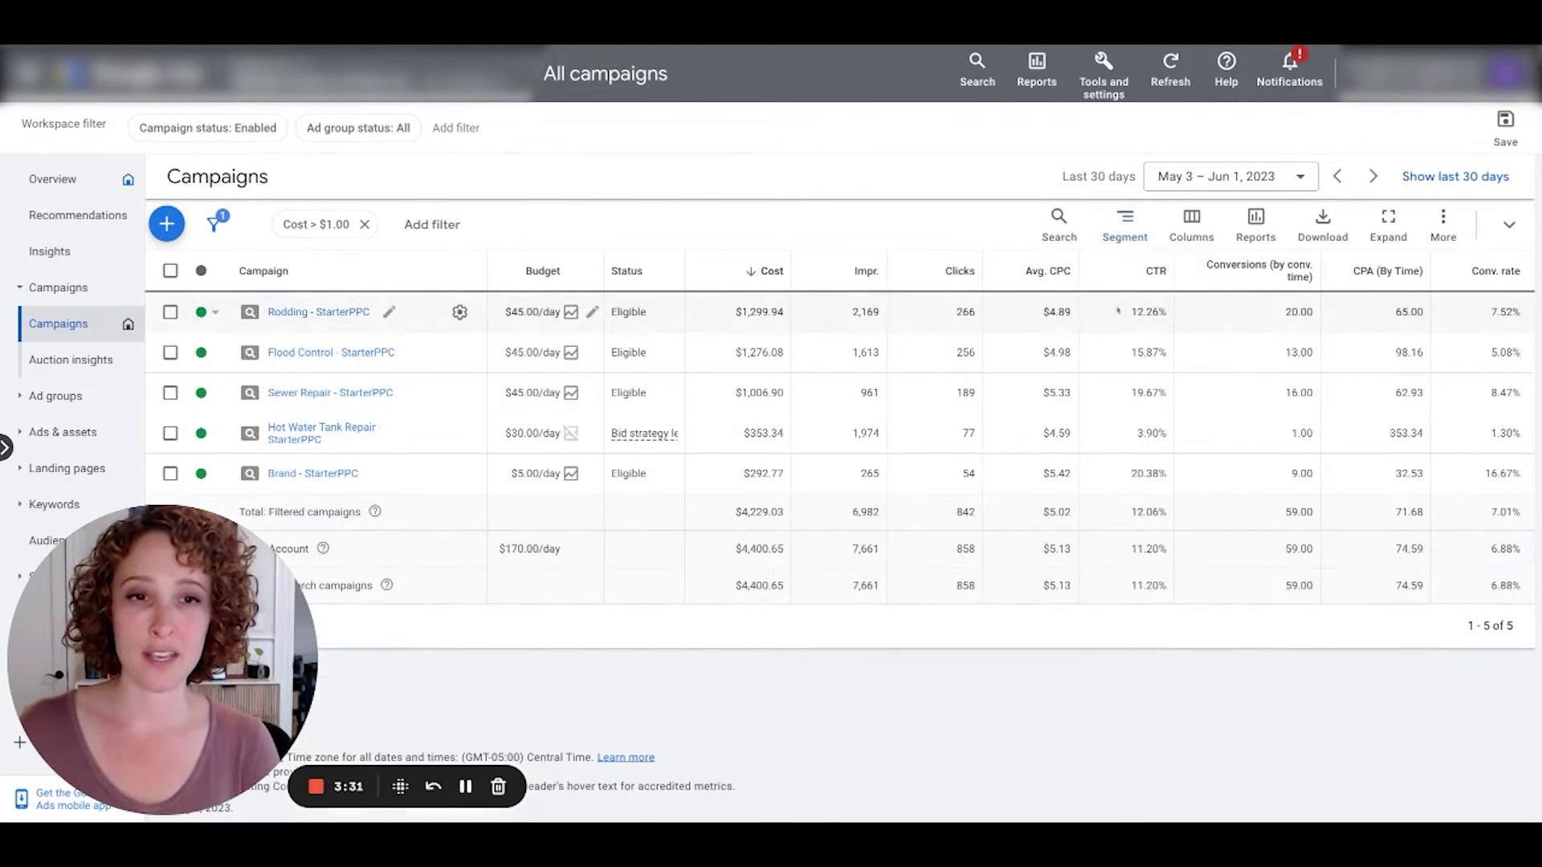
left_click(1193, 224)
left_click(1170, 278)
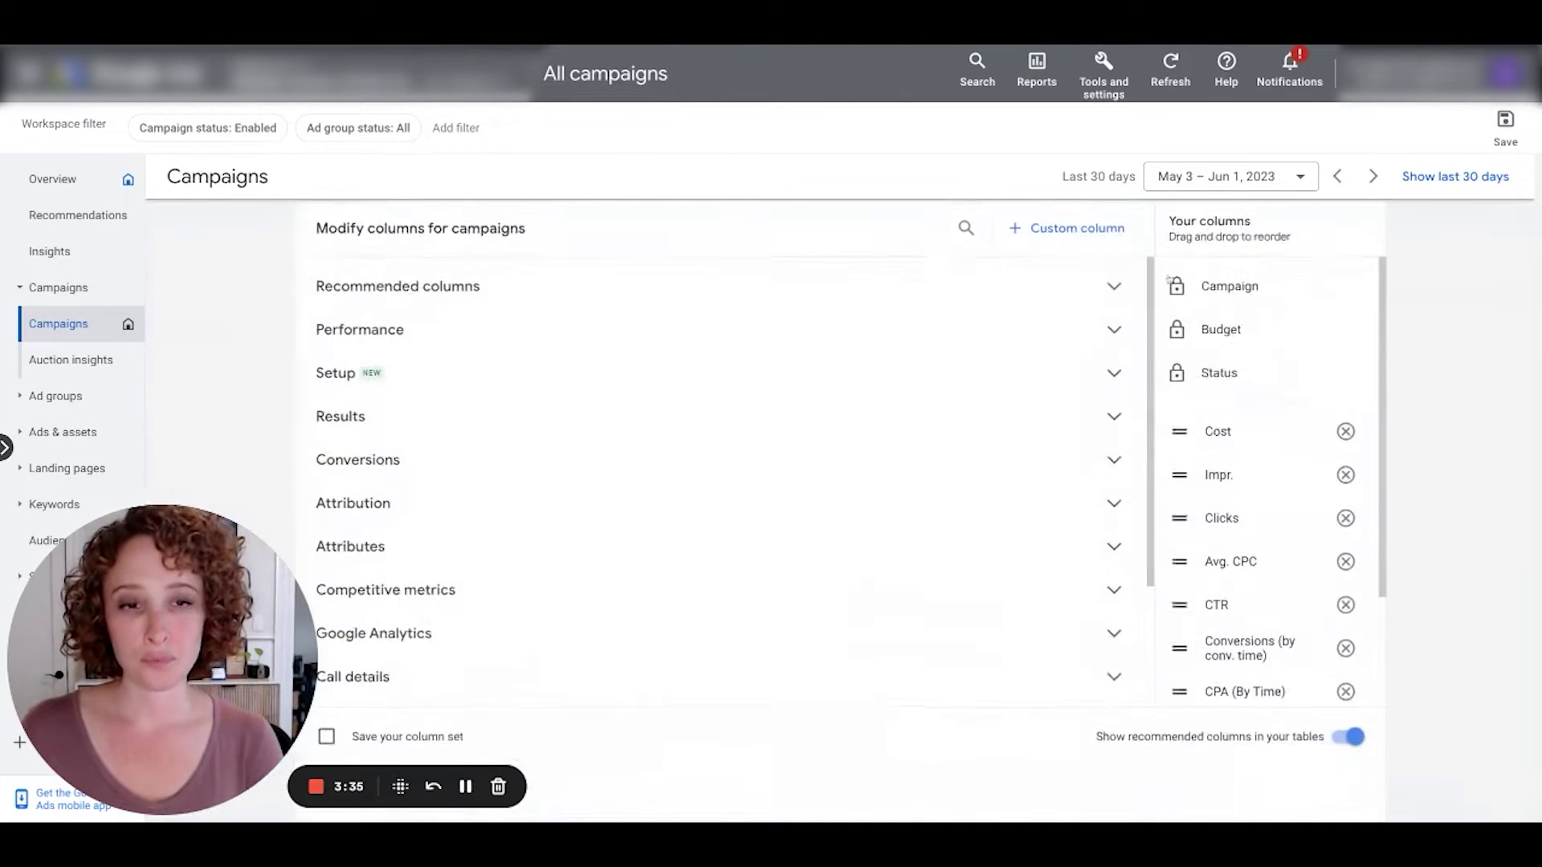
scroll(723, 562, "down", 2)
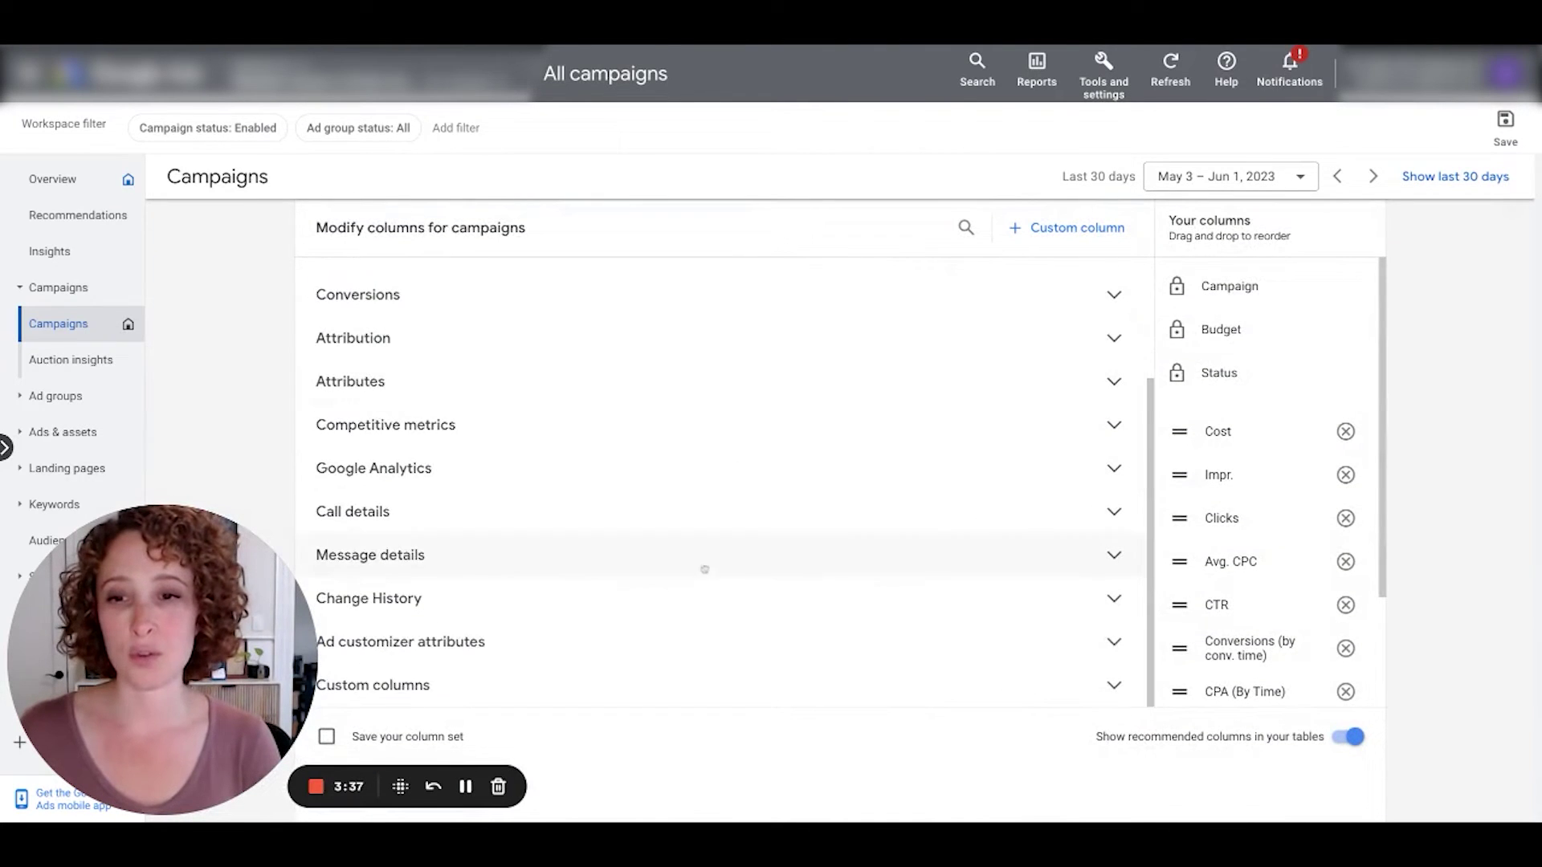
left_click(406, 685)
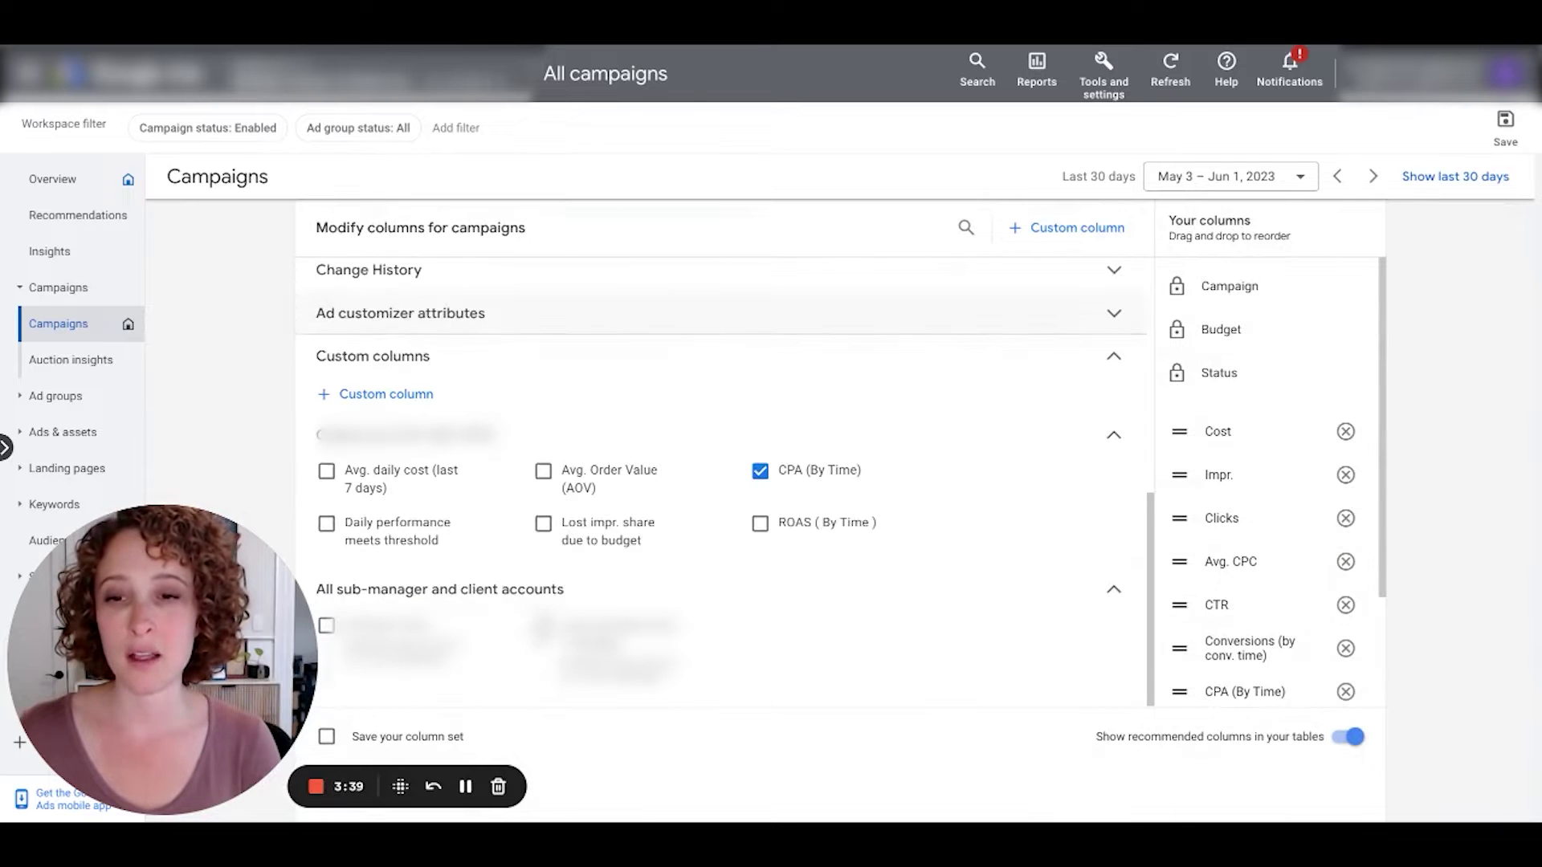
mouse_move(615, 499)
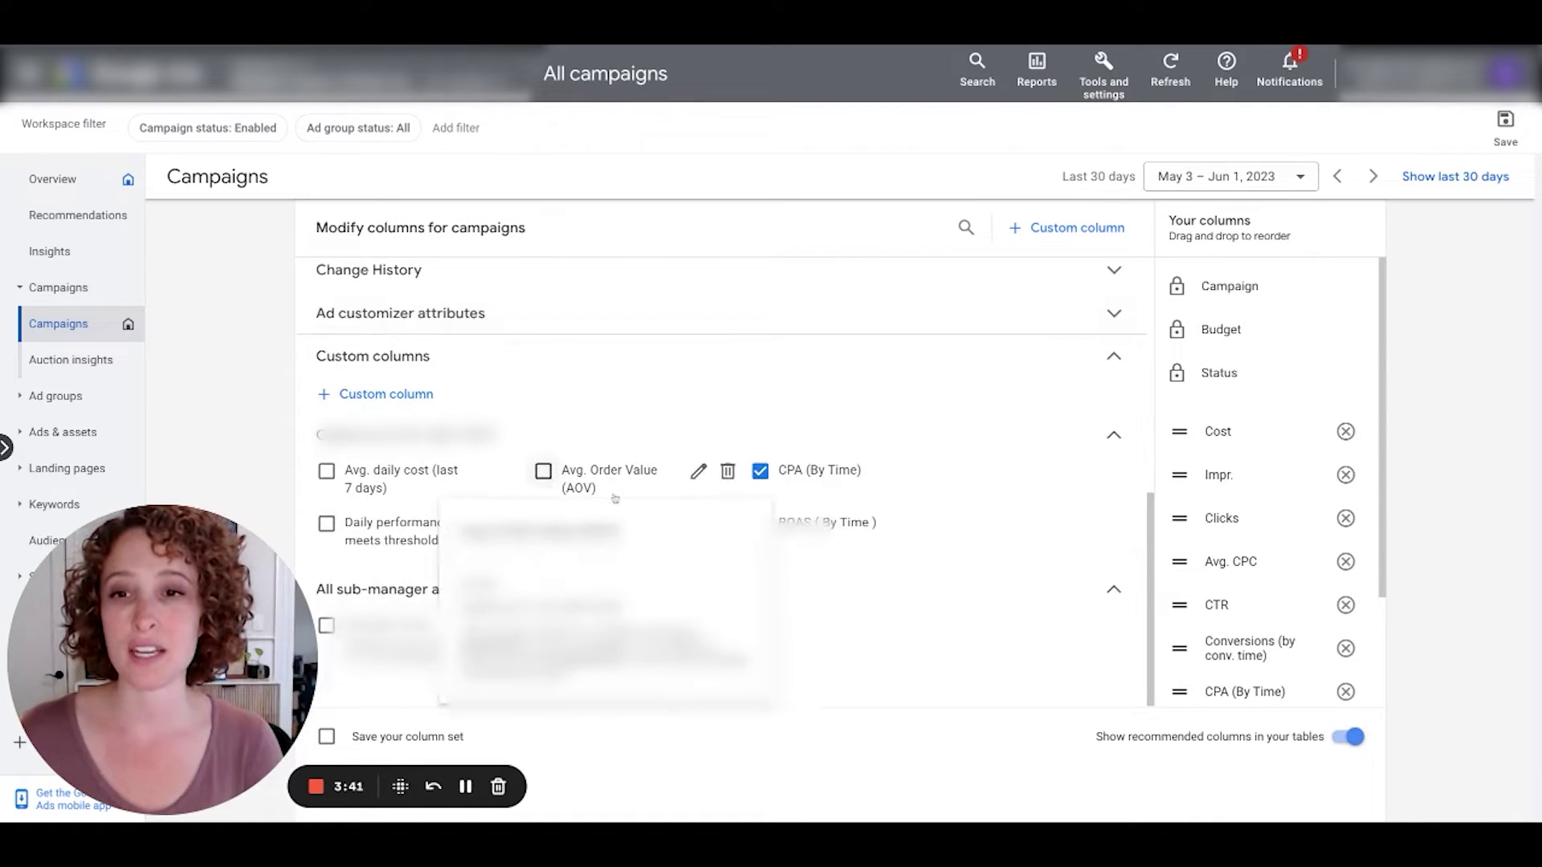
Step: Create a custom column named 'Calls From Ads', described 'Call Extension', in Number (123) format
left_click(378, 394)
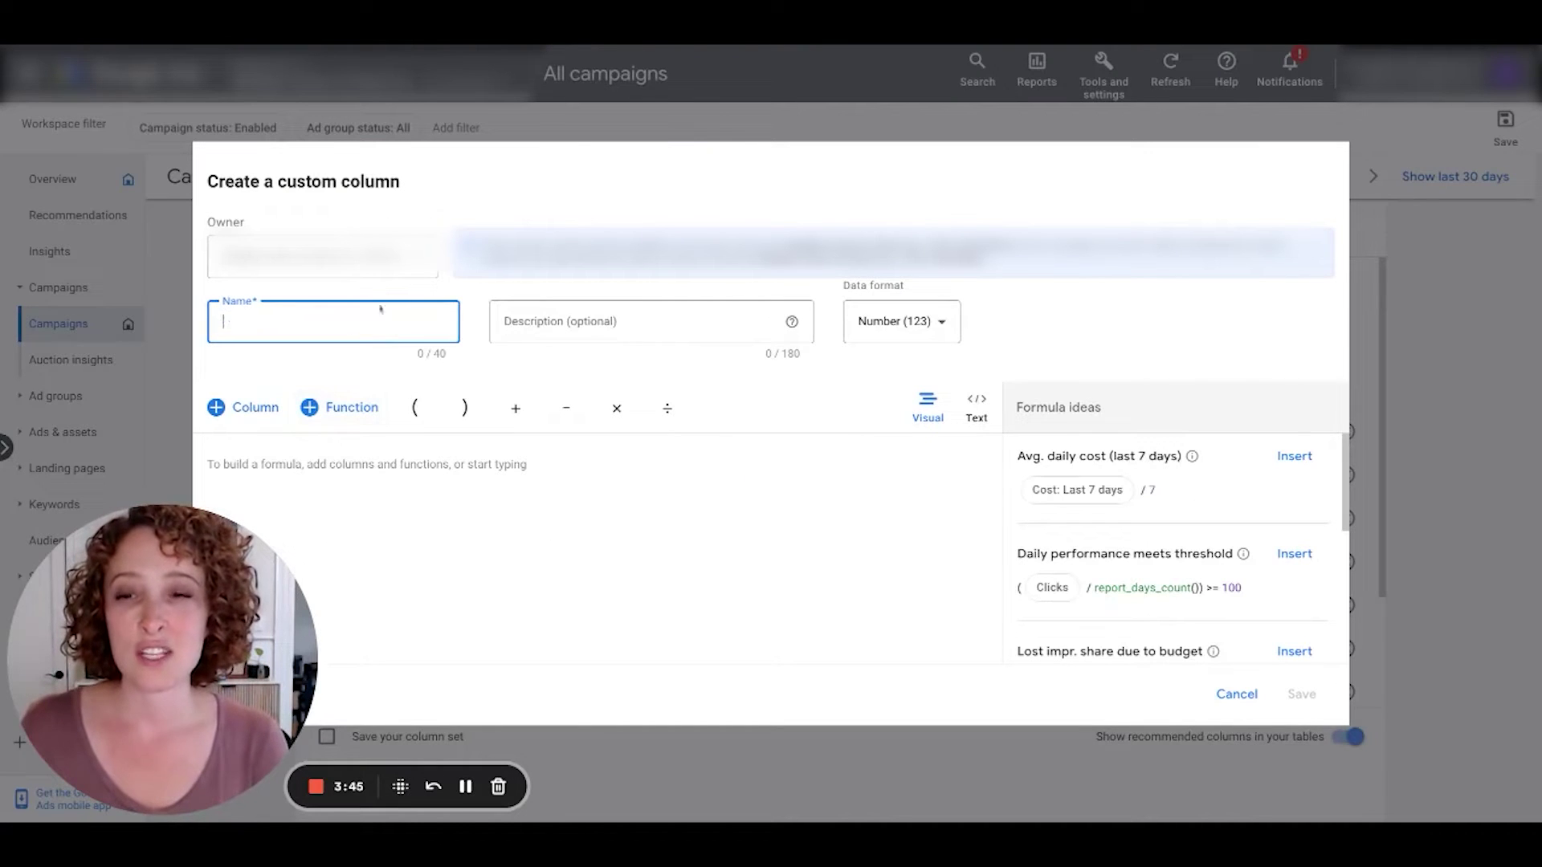
type("C")
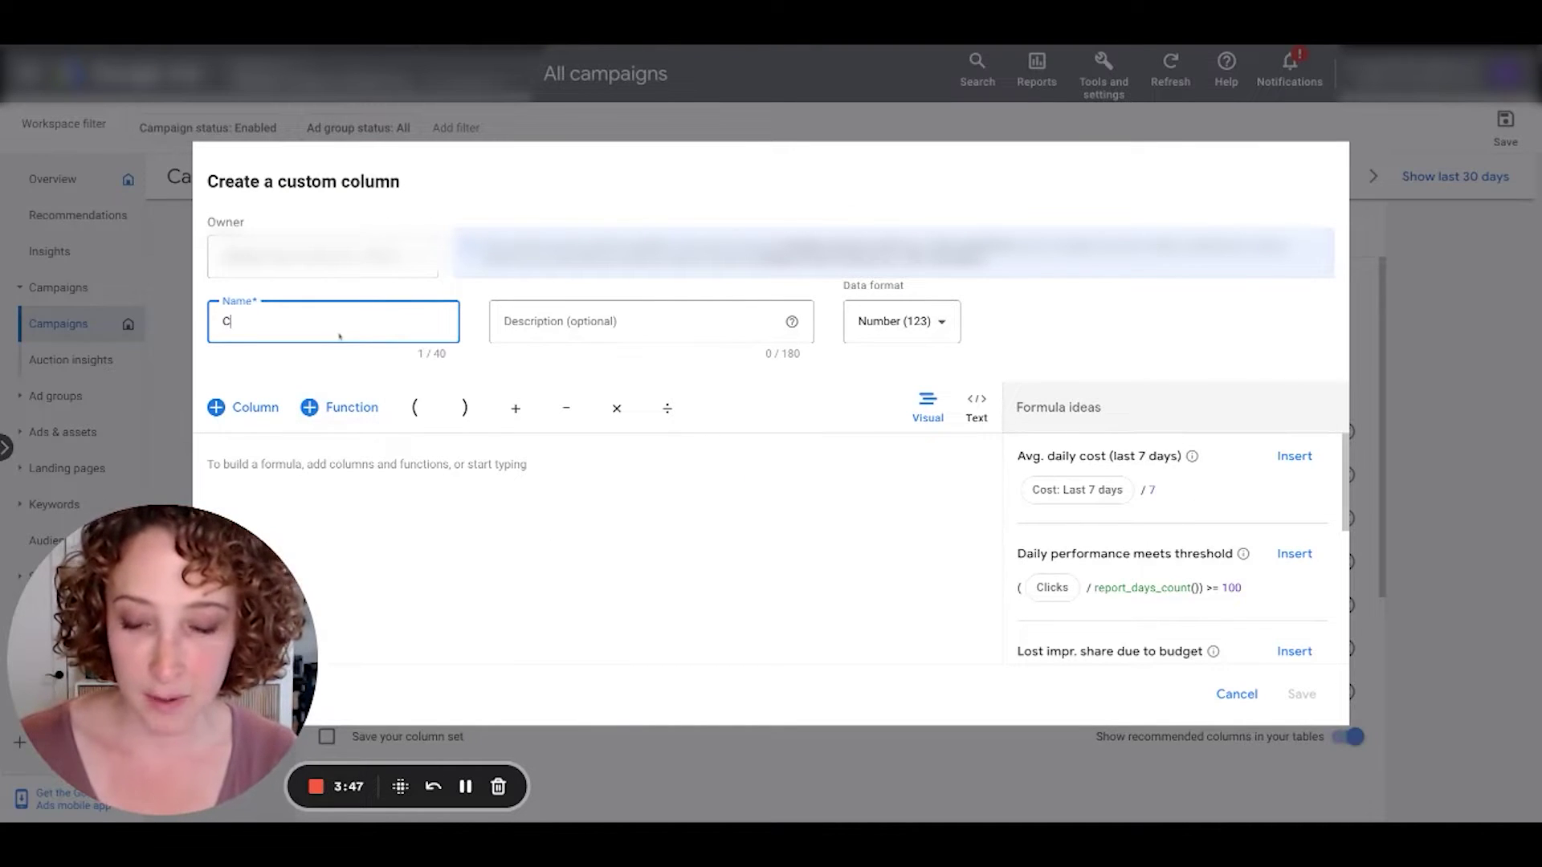
type("alls Fr")
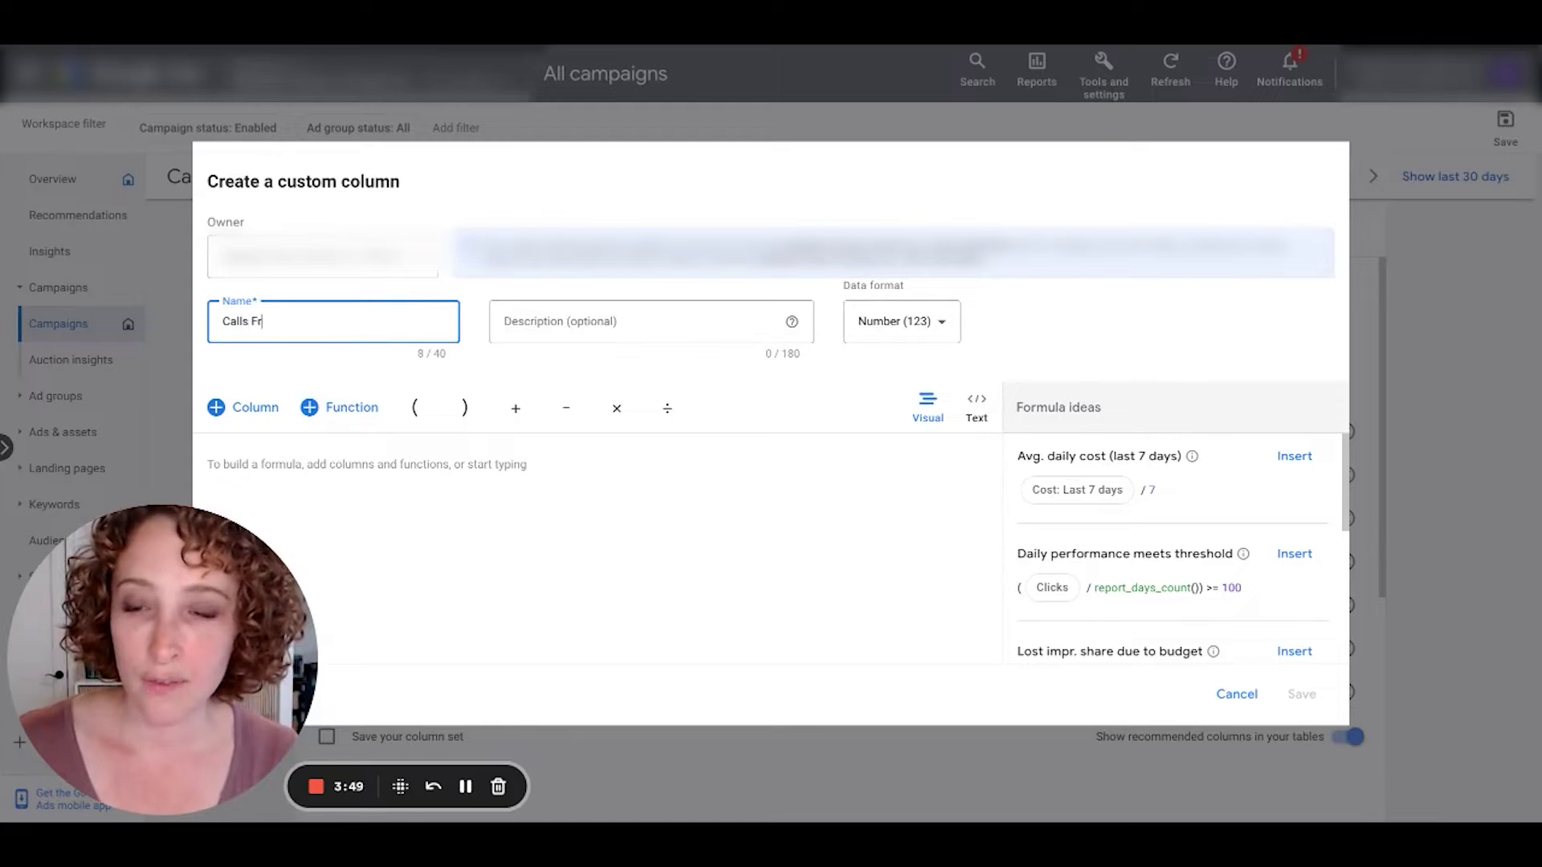
type("om Ads (")
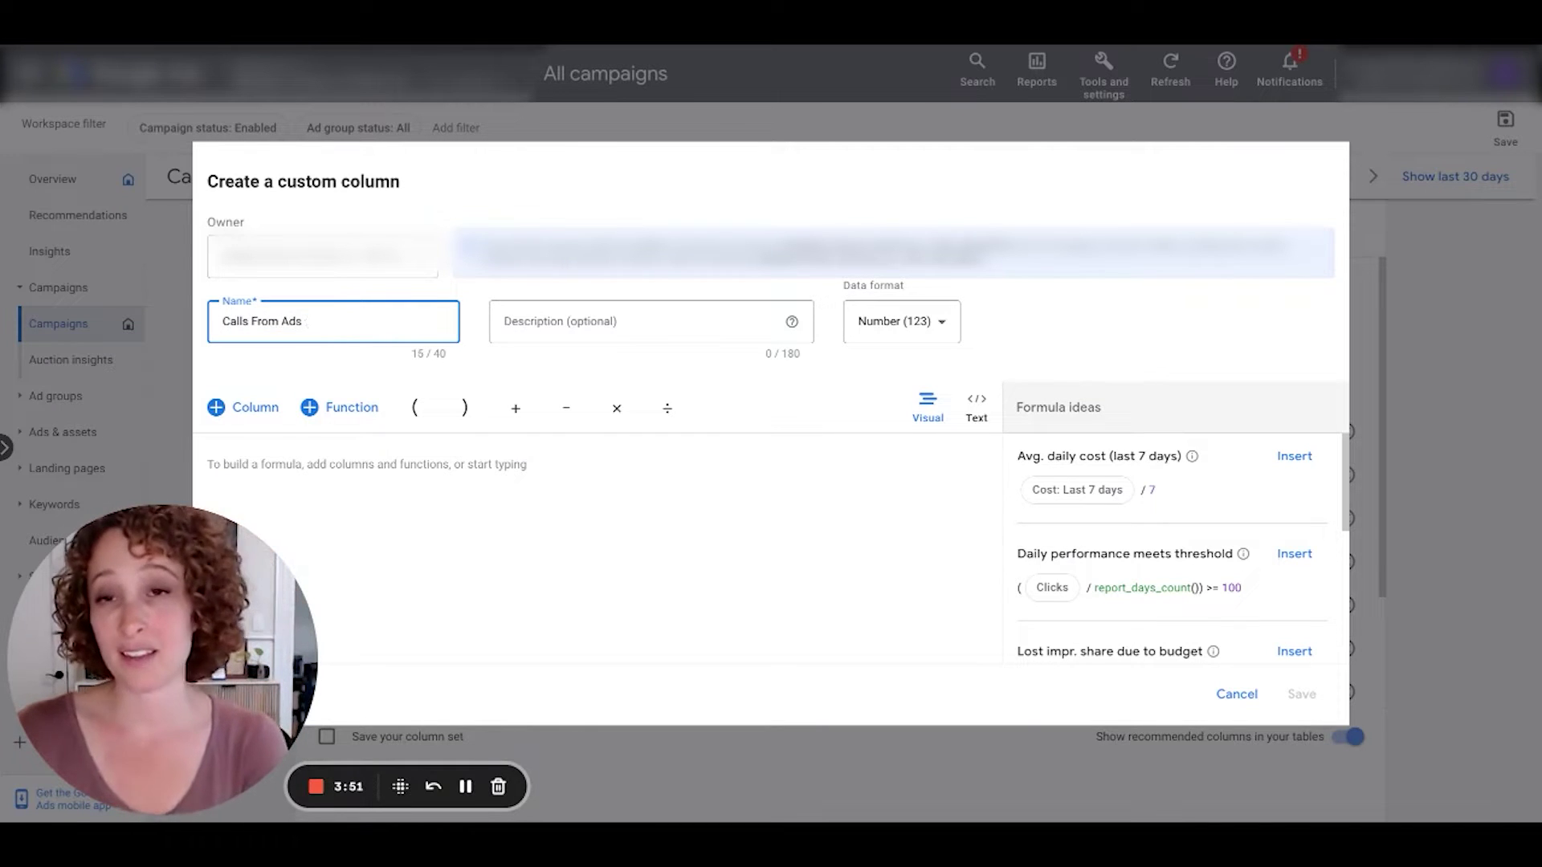
left_click(715, 328)
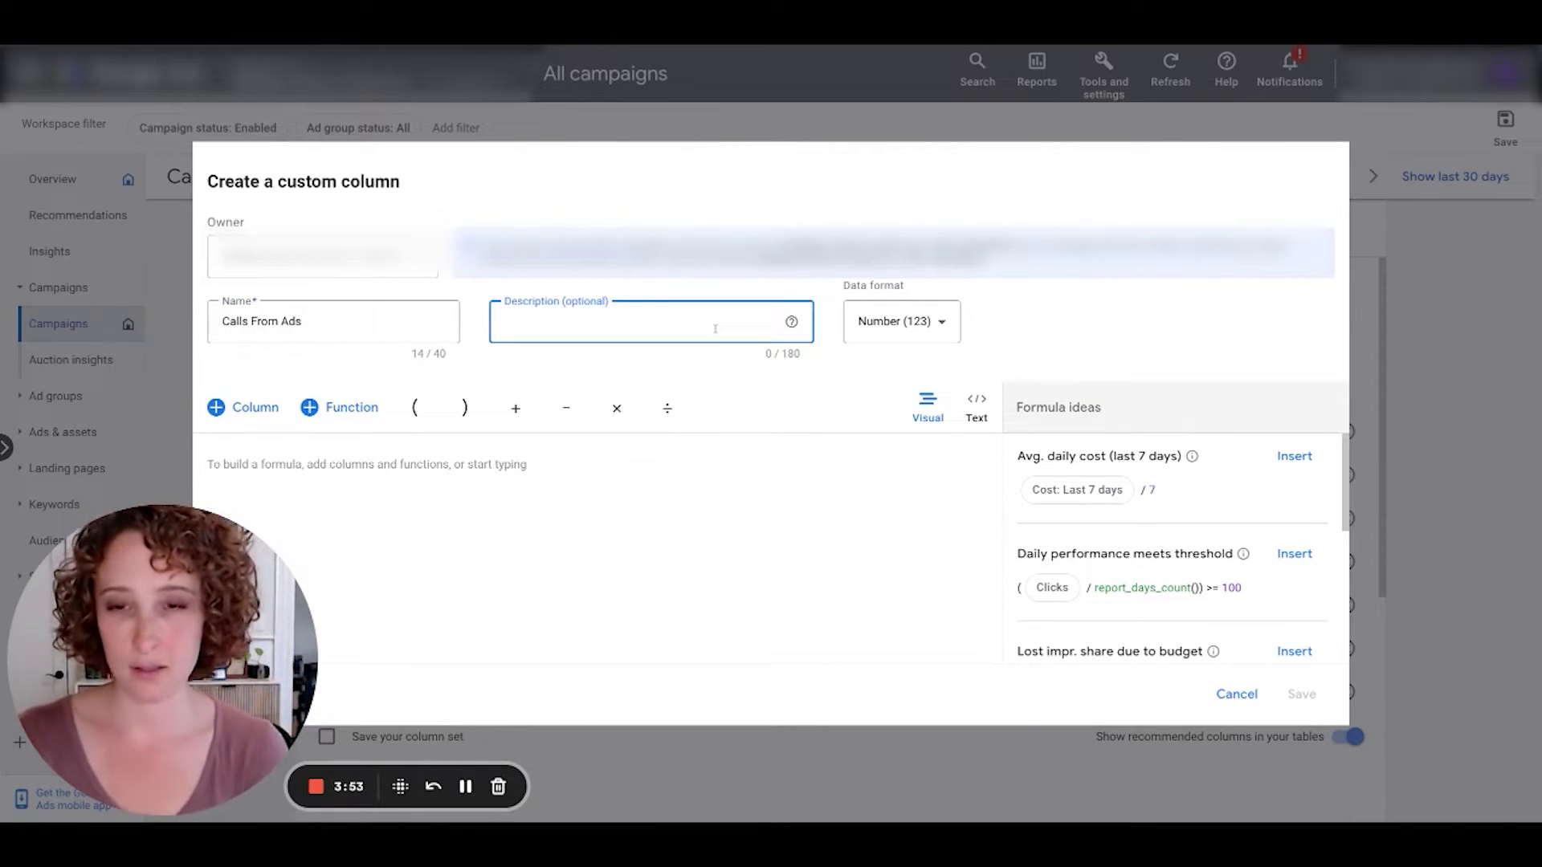
type("Call Extension")
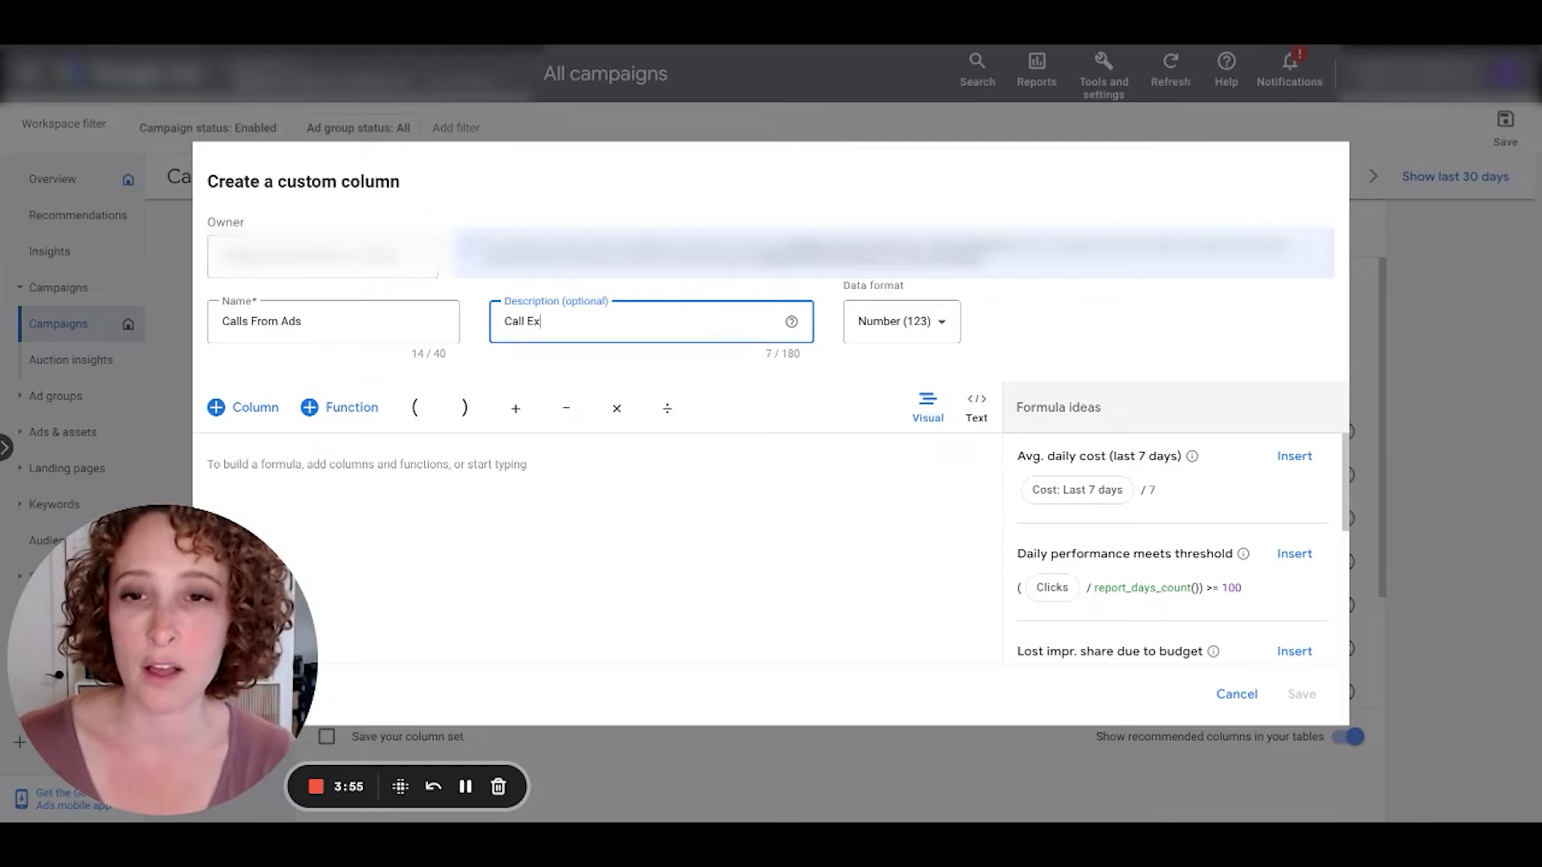
left_click(911, 336)
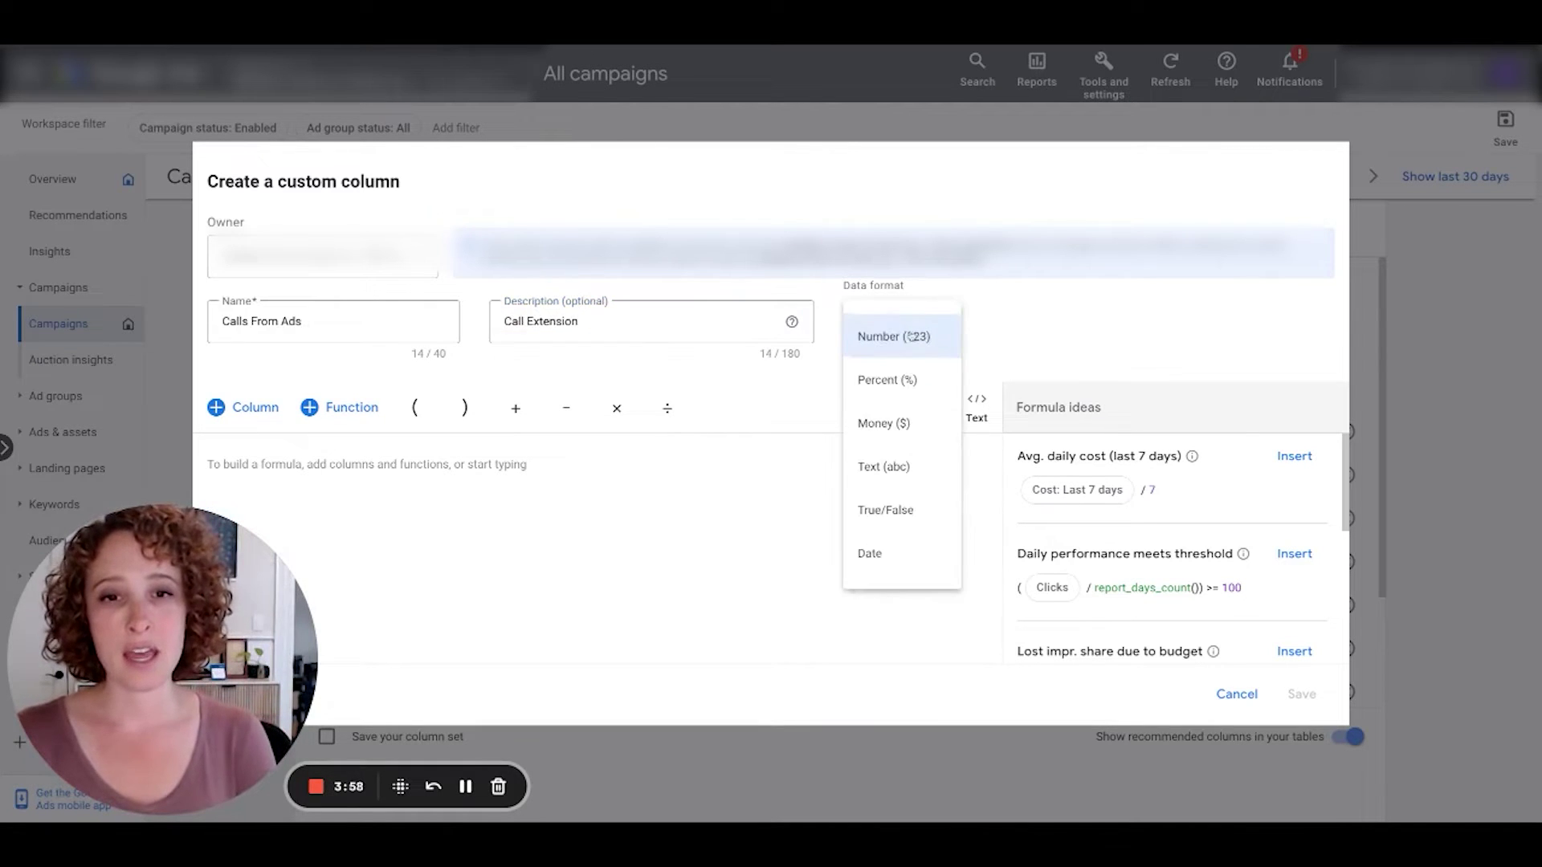
left_click(671, 566)
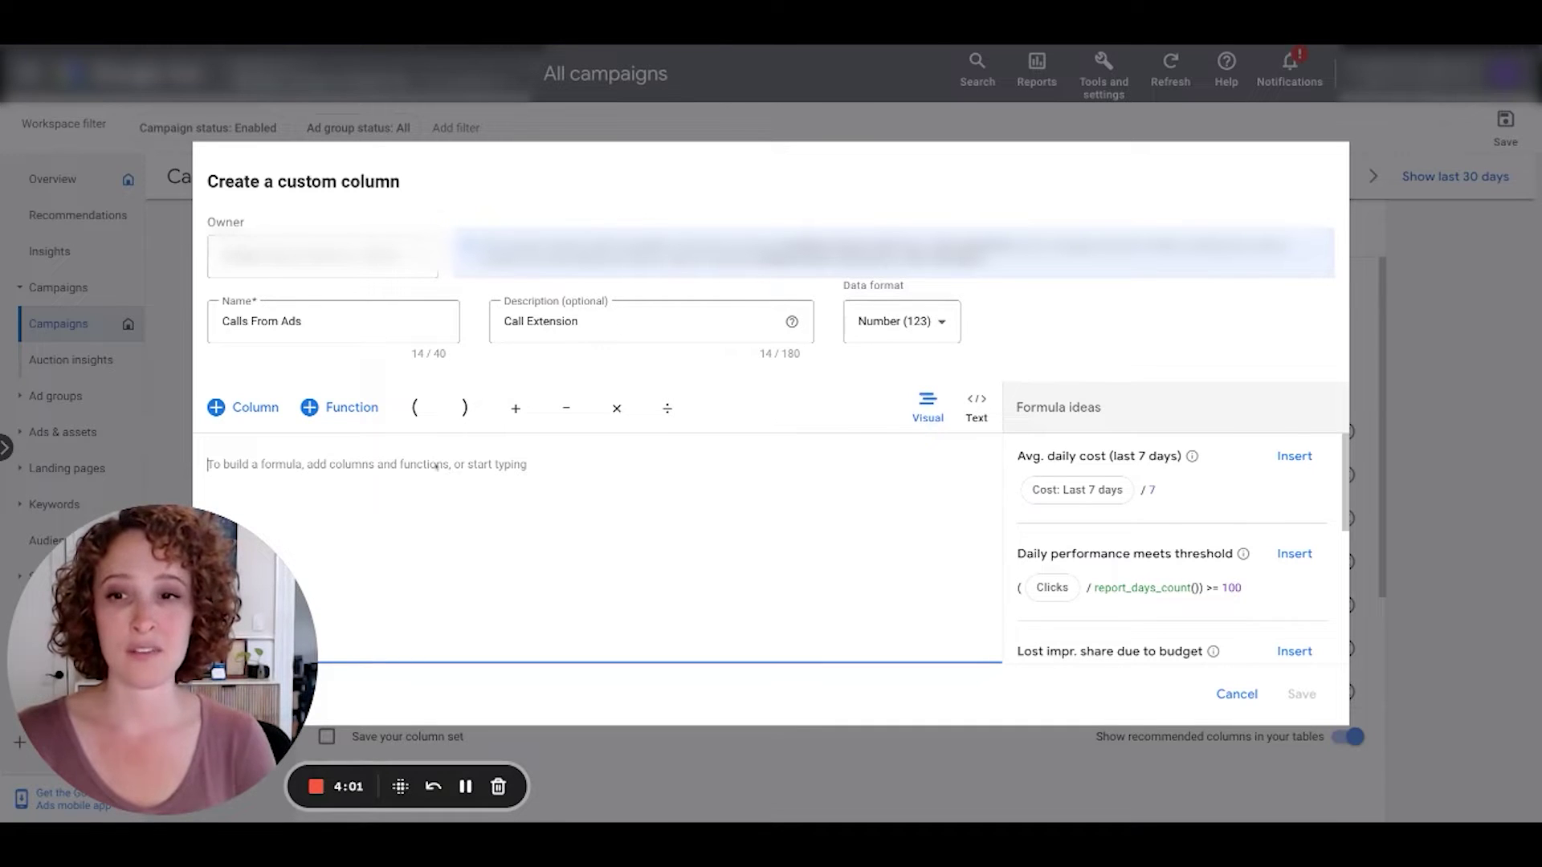
Step: Search 'conversion' and insert Conversions (by conv. time) into the Calls From Ads formula
type("con")
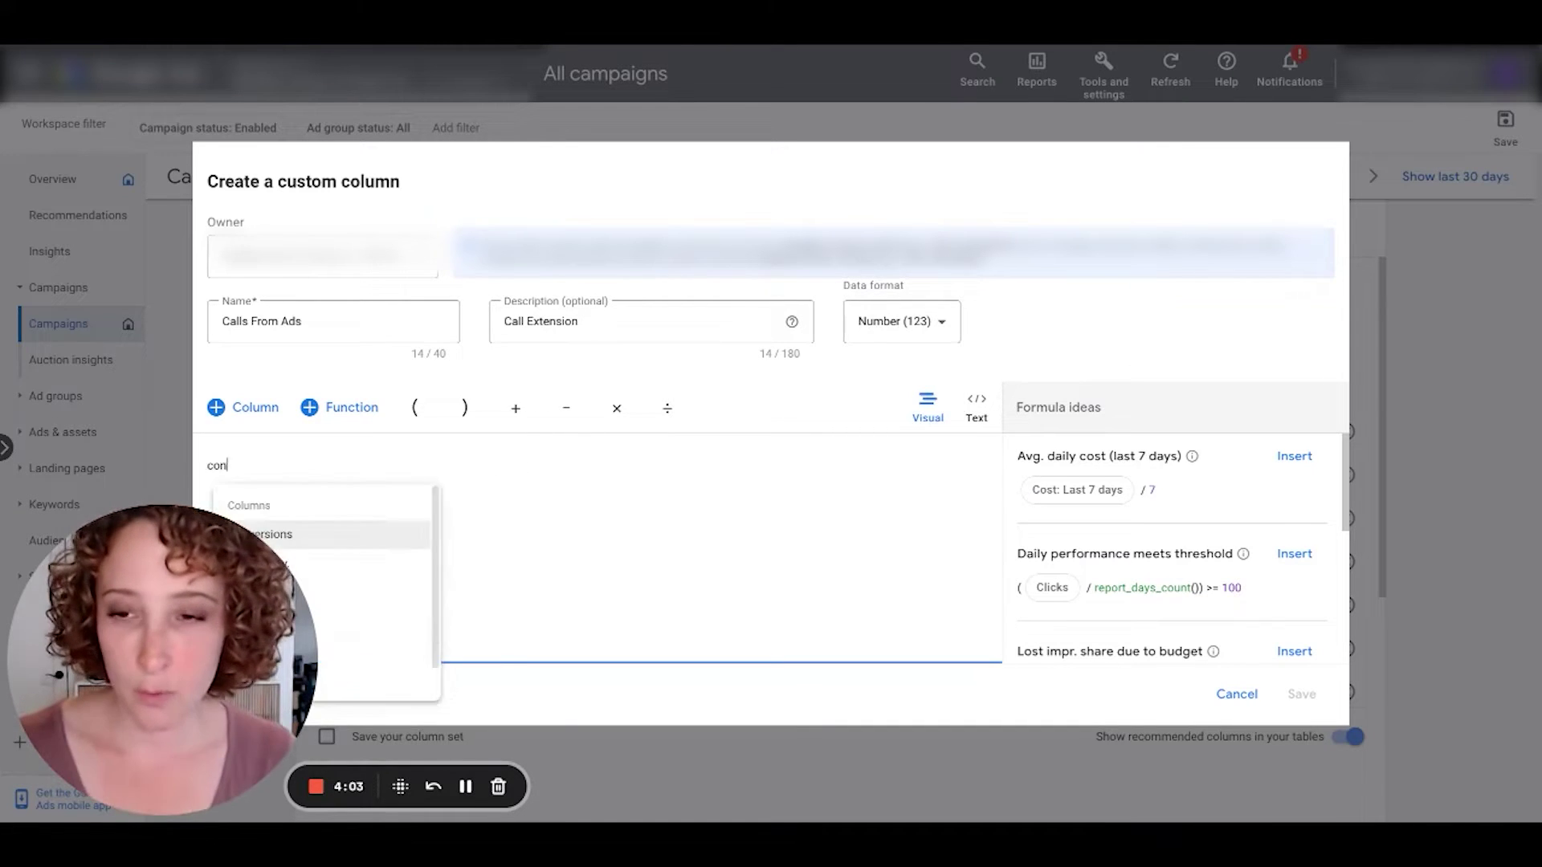
type("ver")
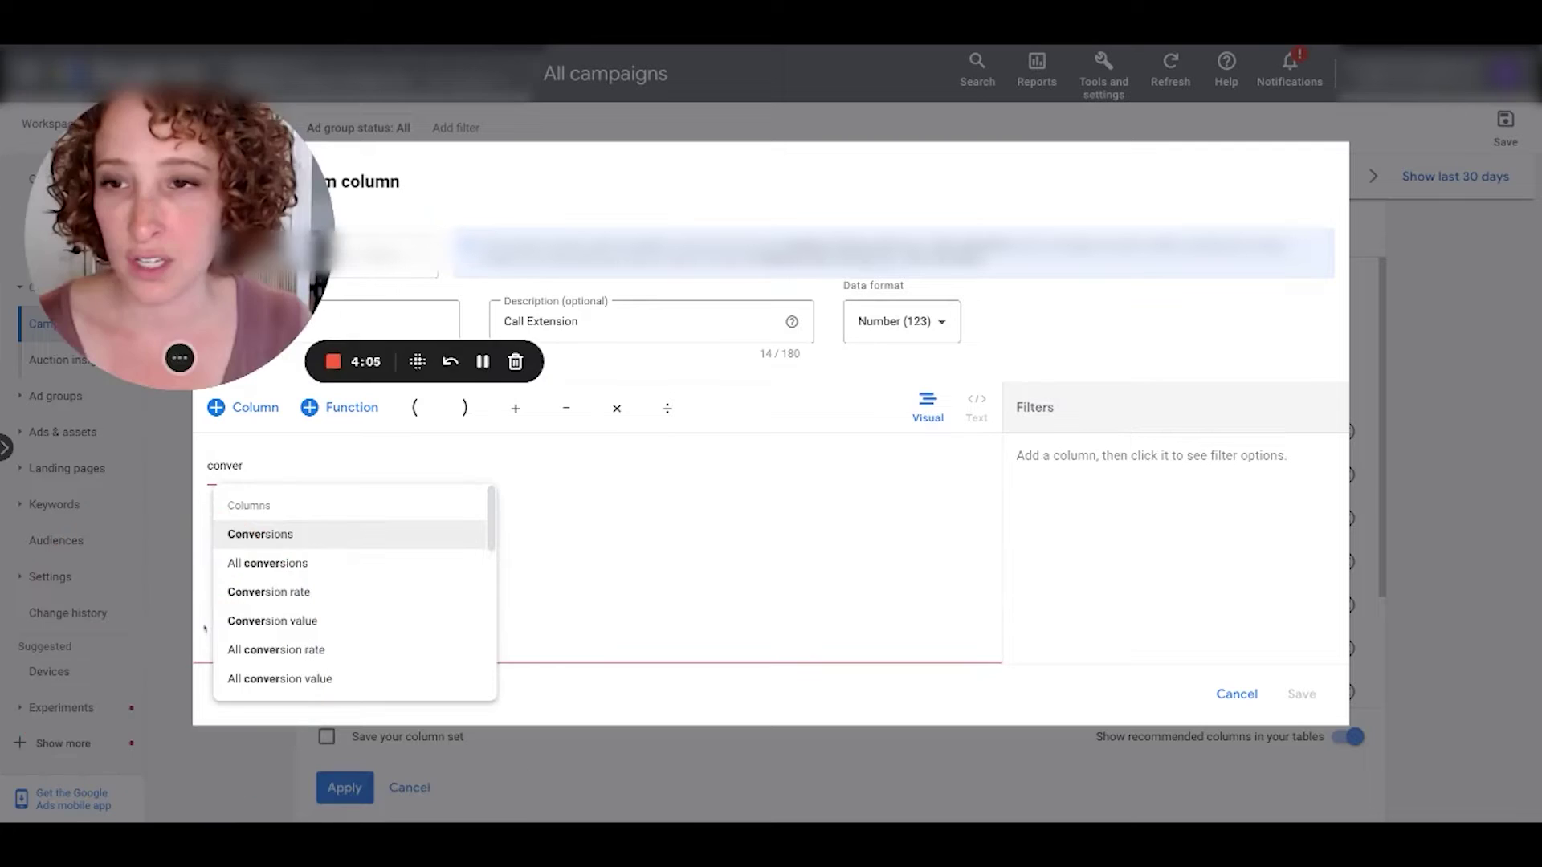
left_click(265, 466)
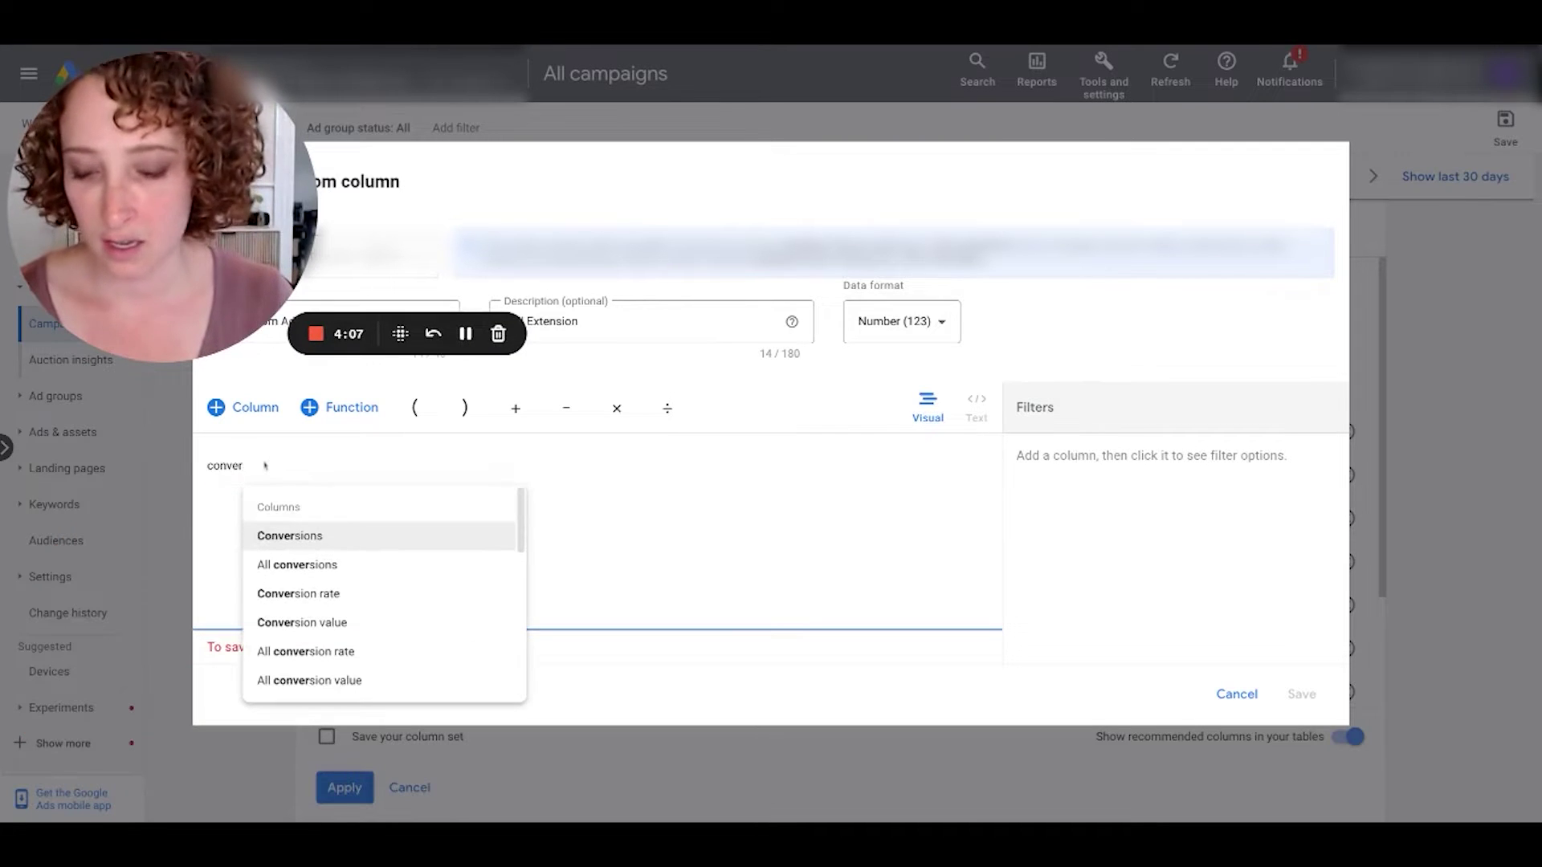
type("sion")
scroll(333, 685, "down", 1)
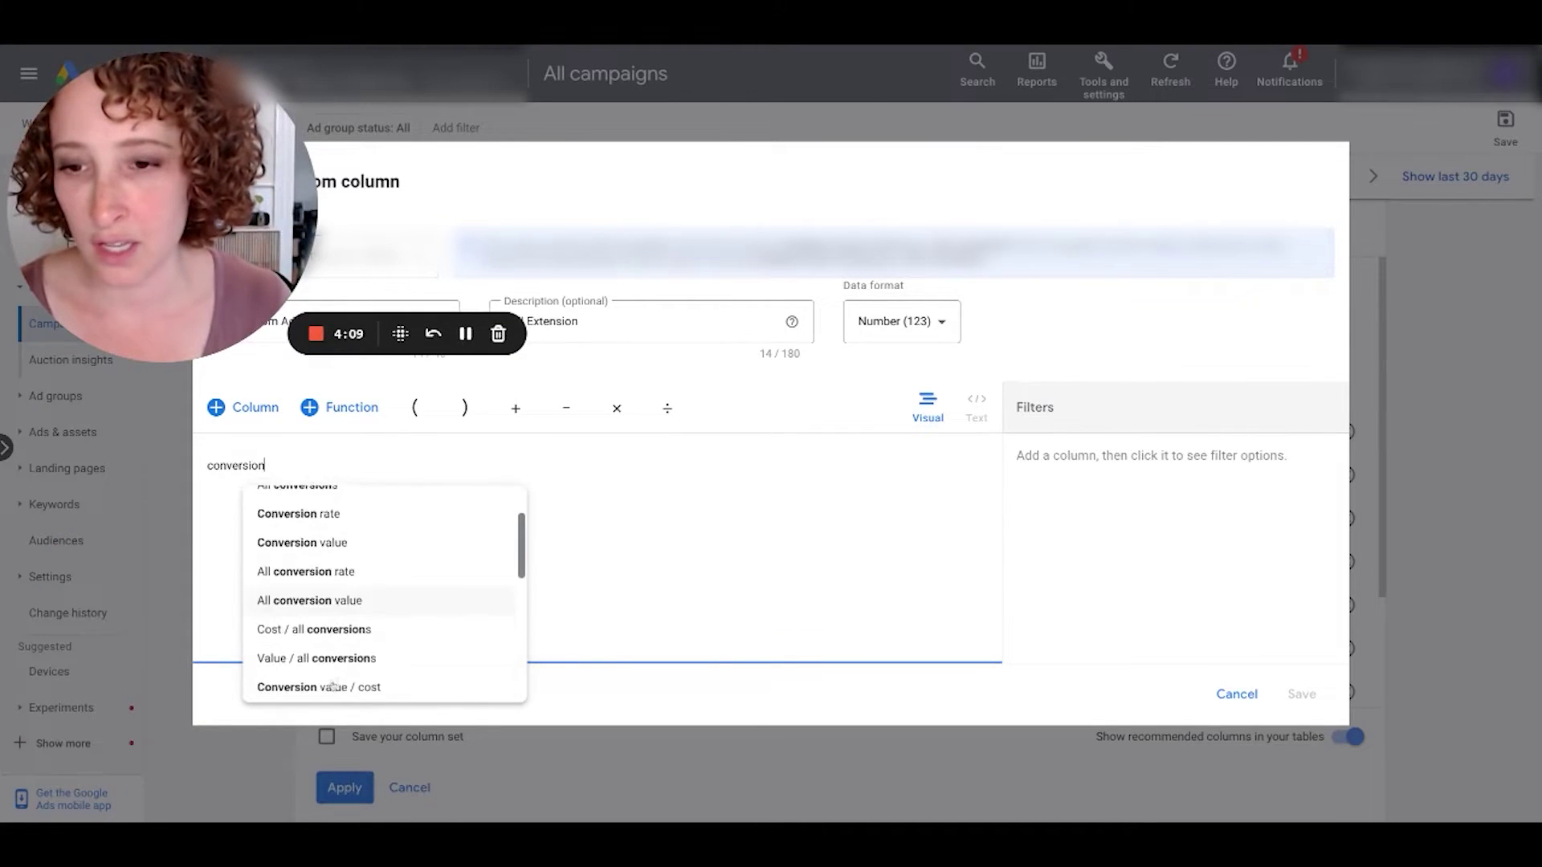
scroll(334, 685, "down", 5)
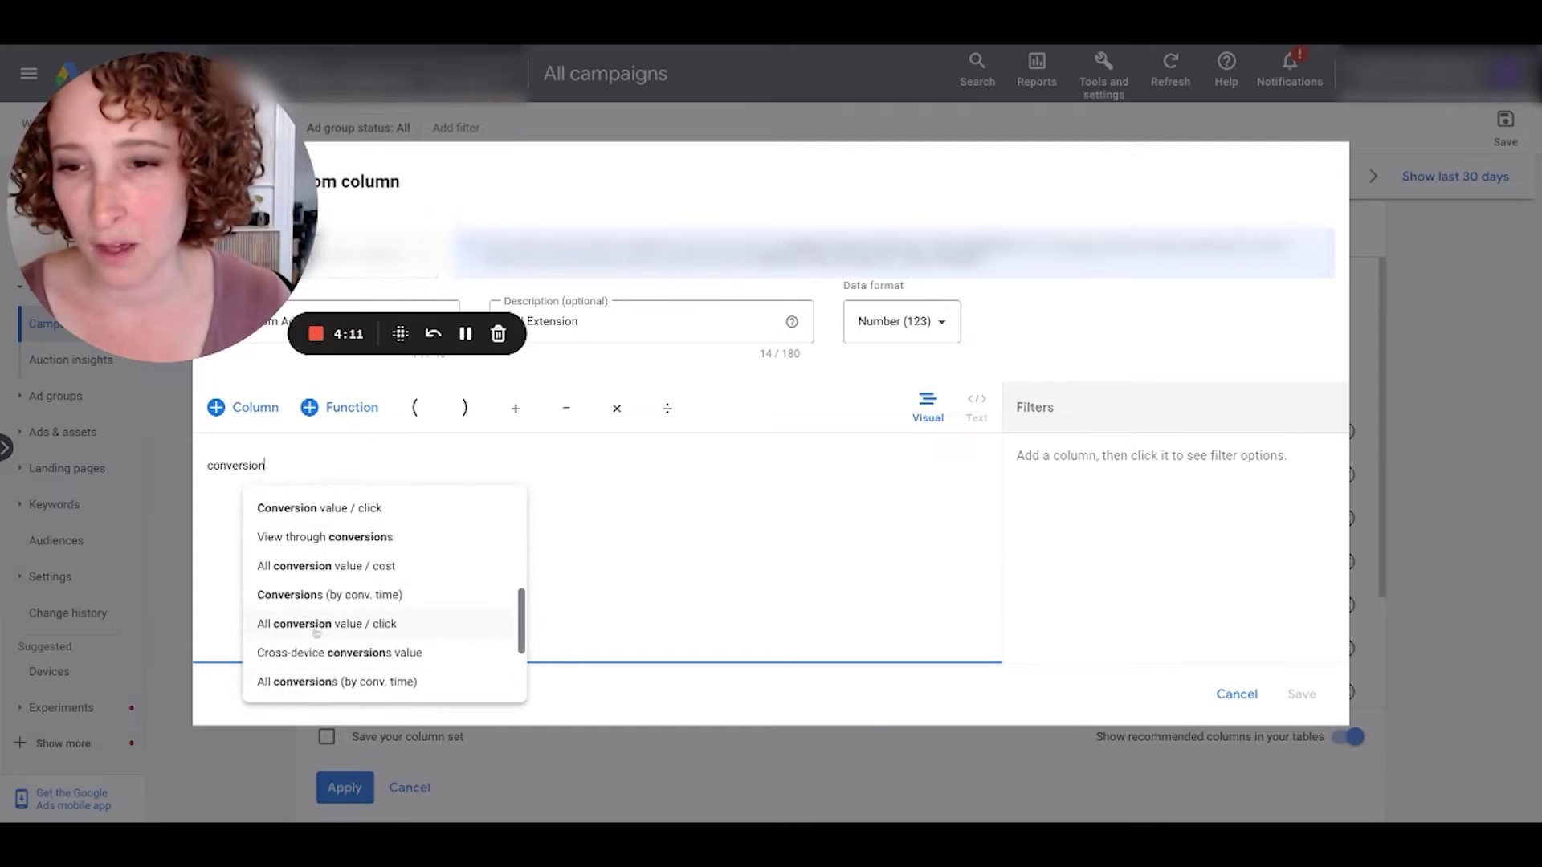
left_click(296, 598)
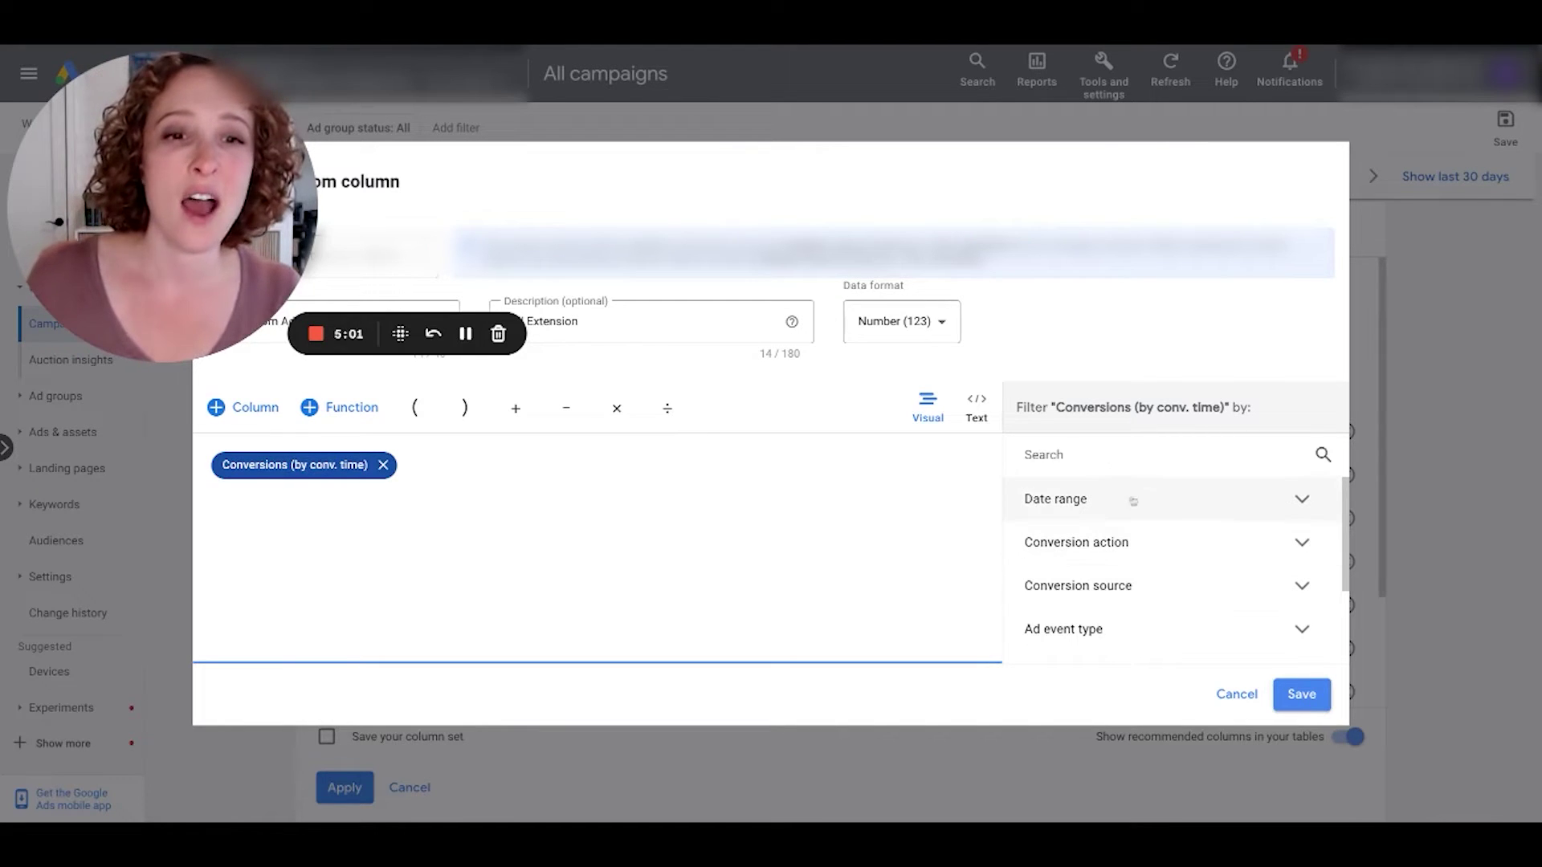
Step: Tick Calls from ads under the Conversion action filter
left_click(1102, 552)
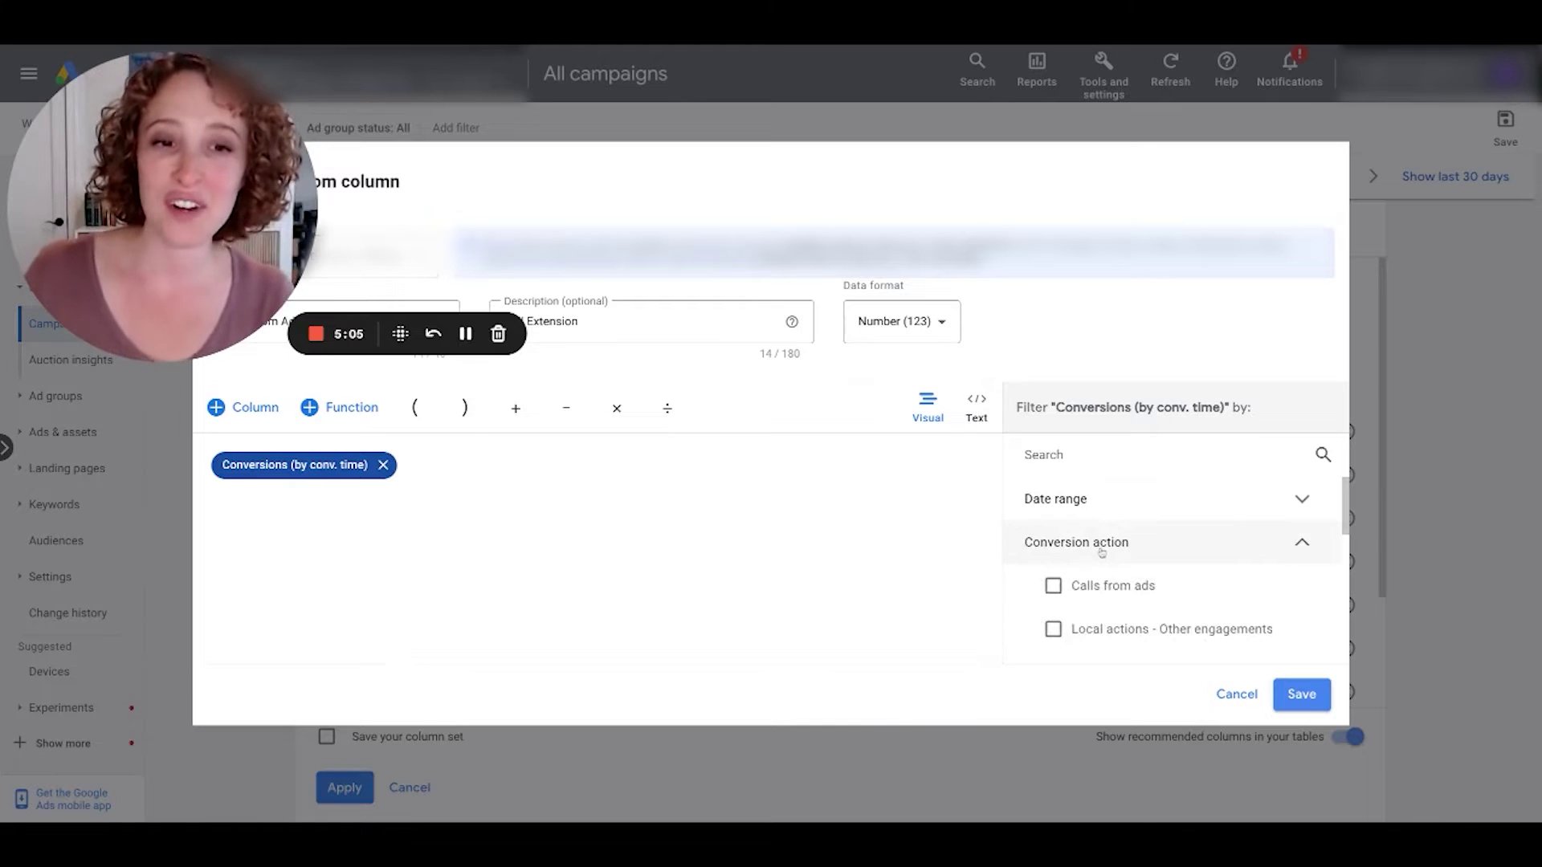
left_click(1052, 591)
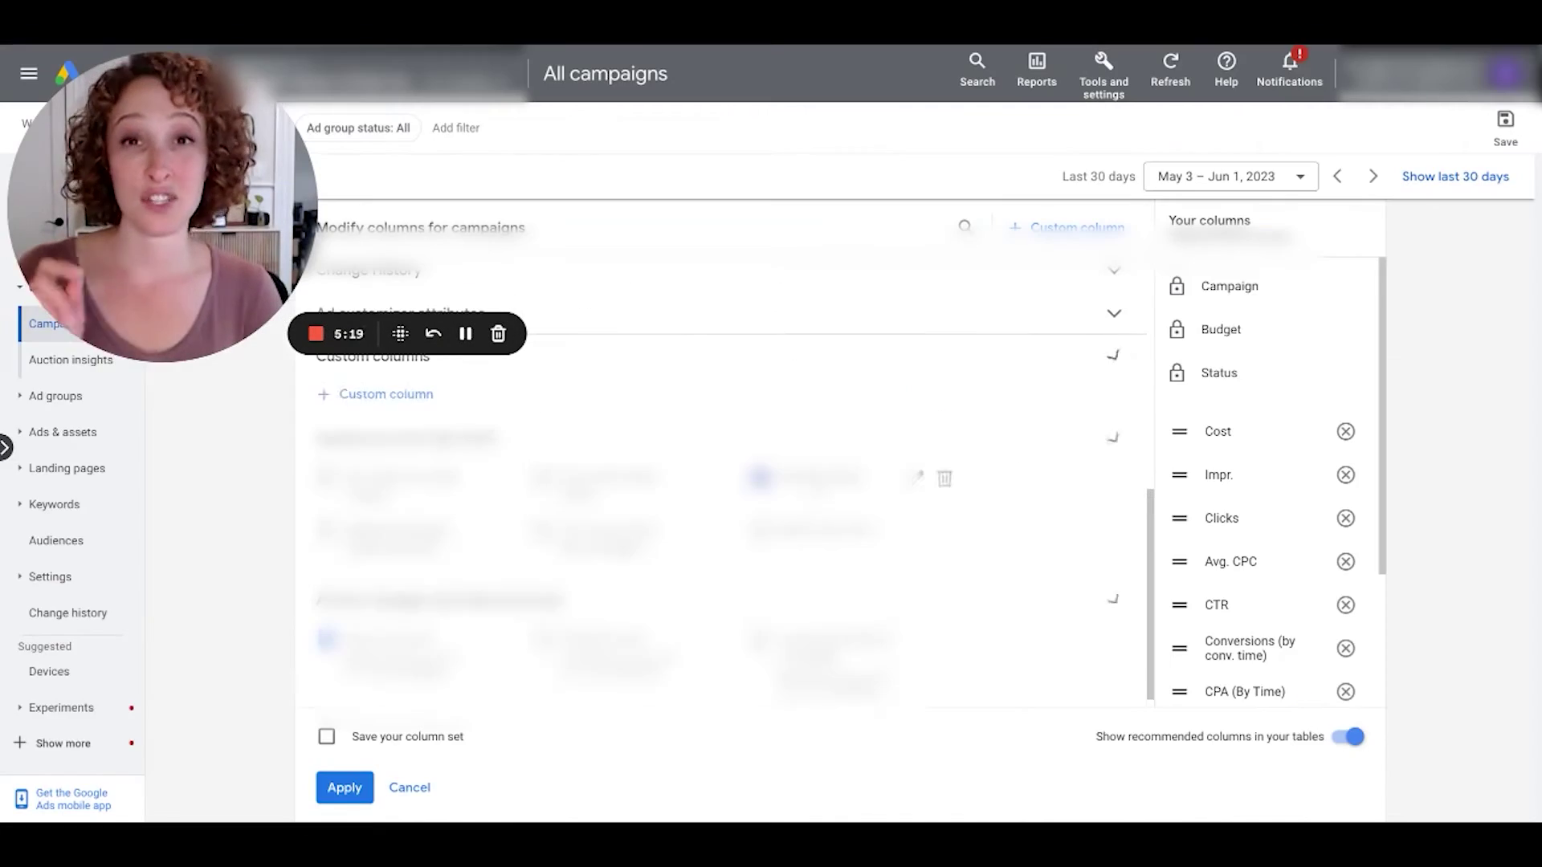
Step: Start a second custom column and name it 'Contact Form'
left_click(373, 397)
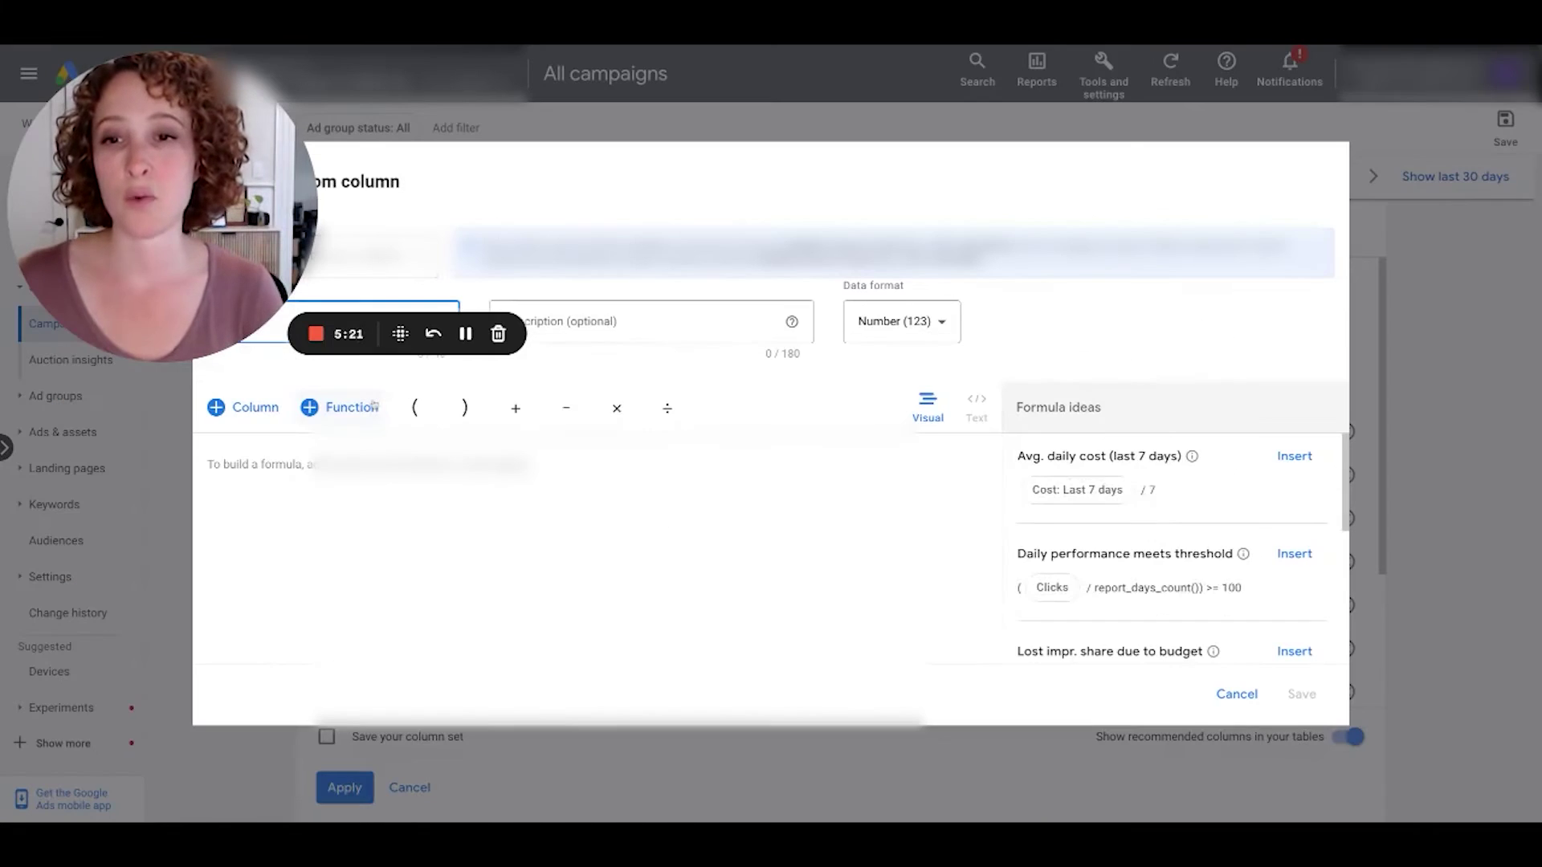
left_click_drag(157, 241, 183, 696)
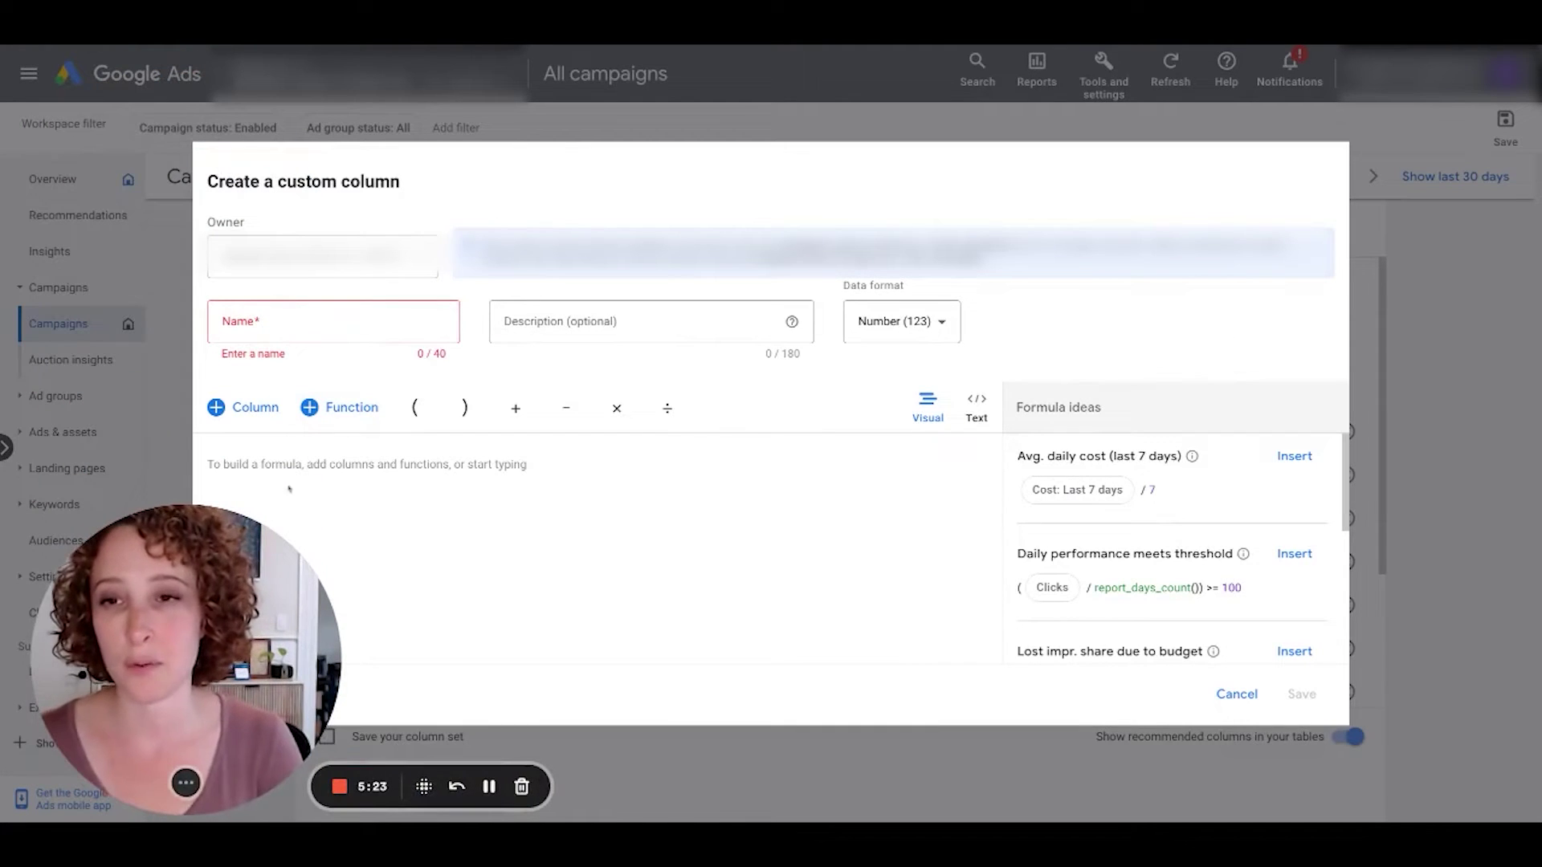
left_click(317, 318)
type("Conta")
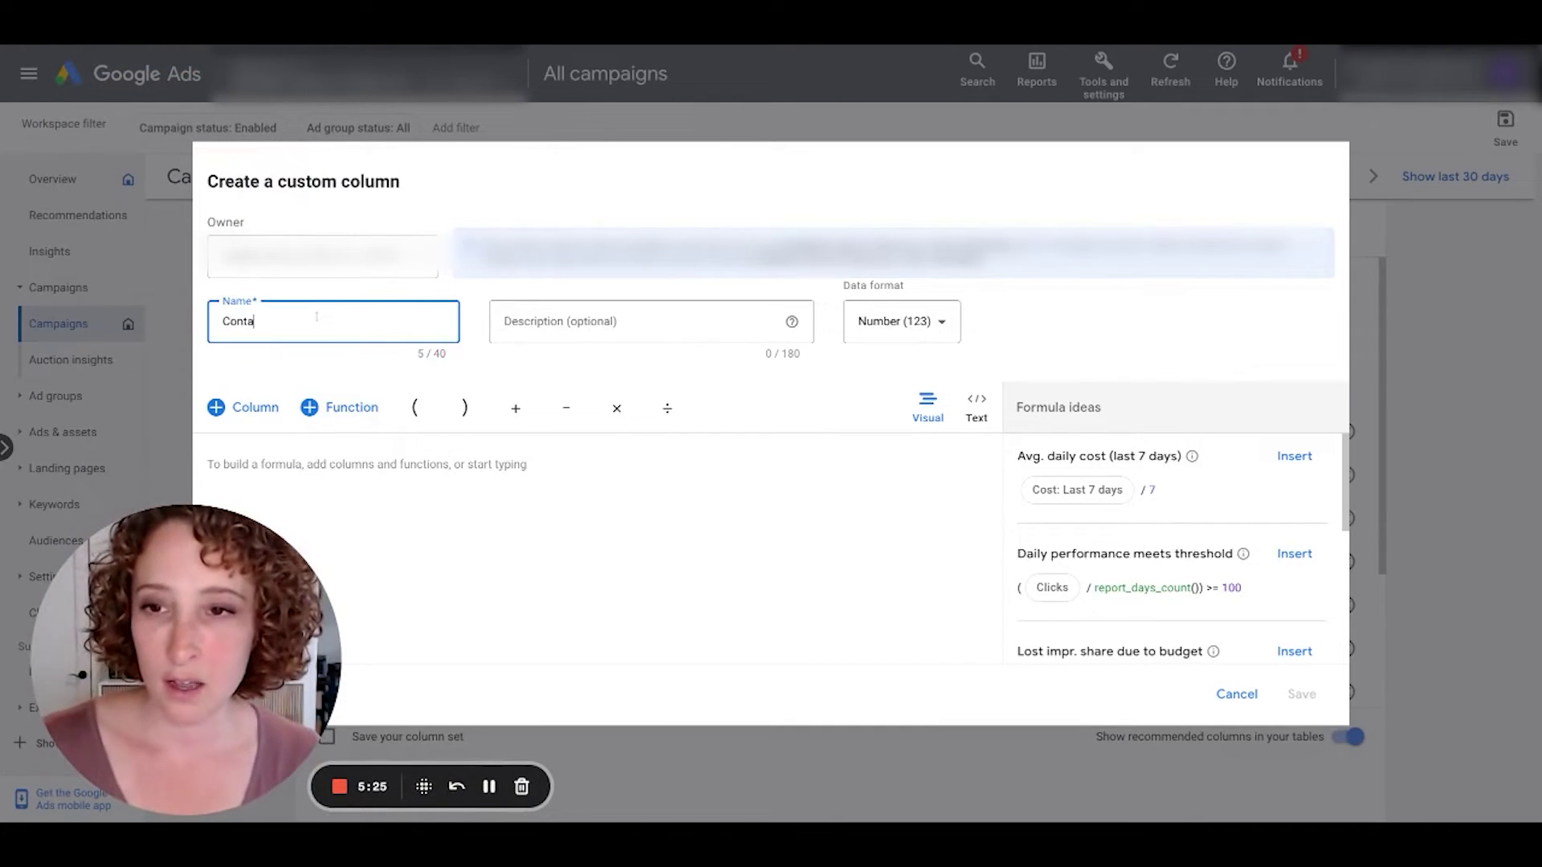
type("ct Form Su")
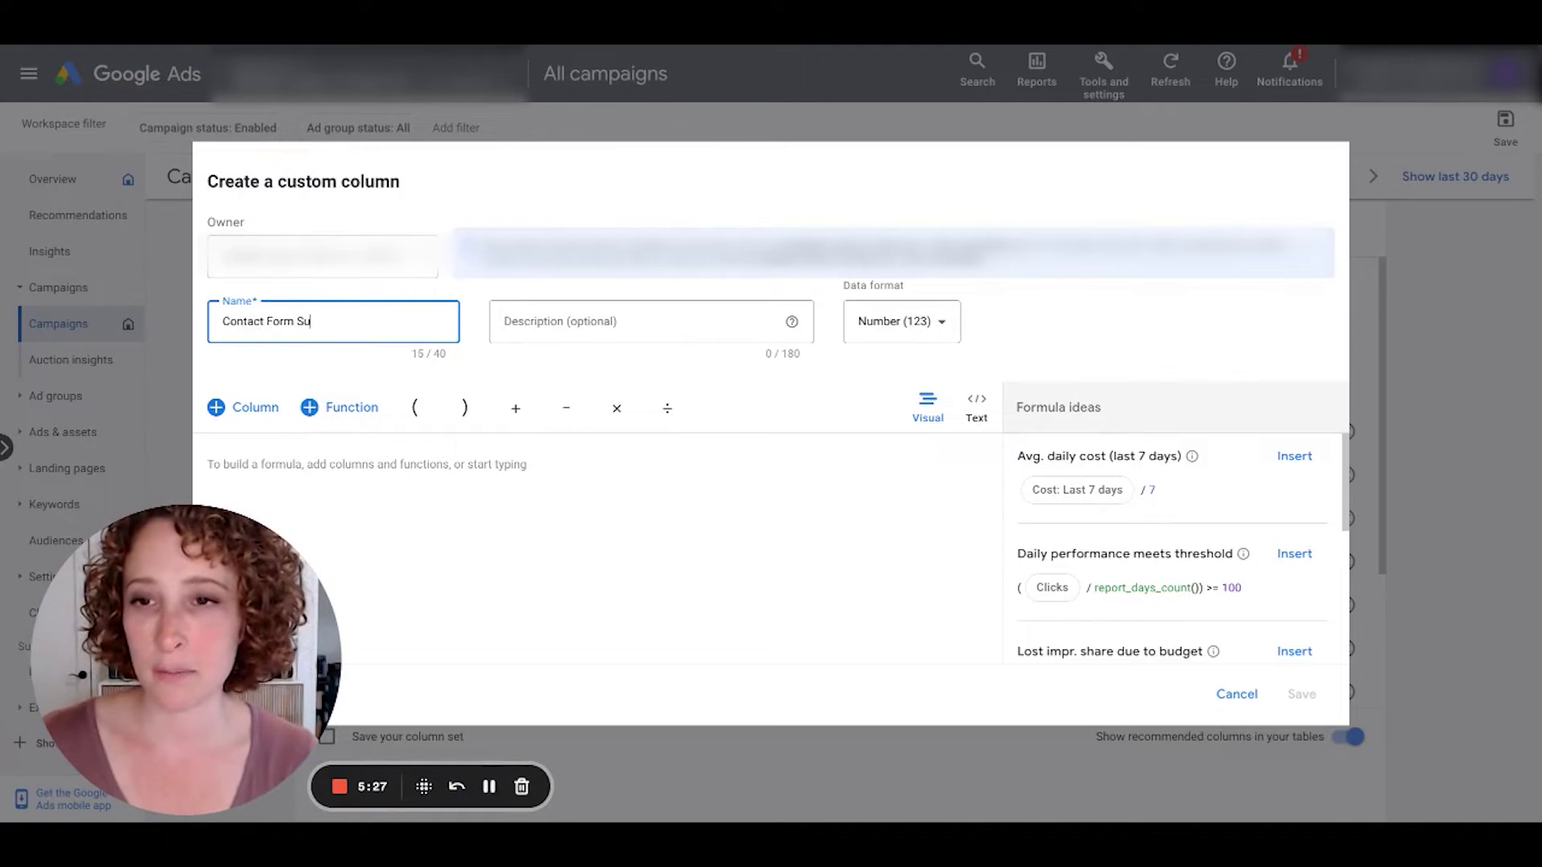
key("BackSpace")
key("BackSpace")
type("Subm")
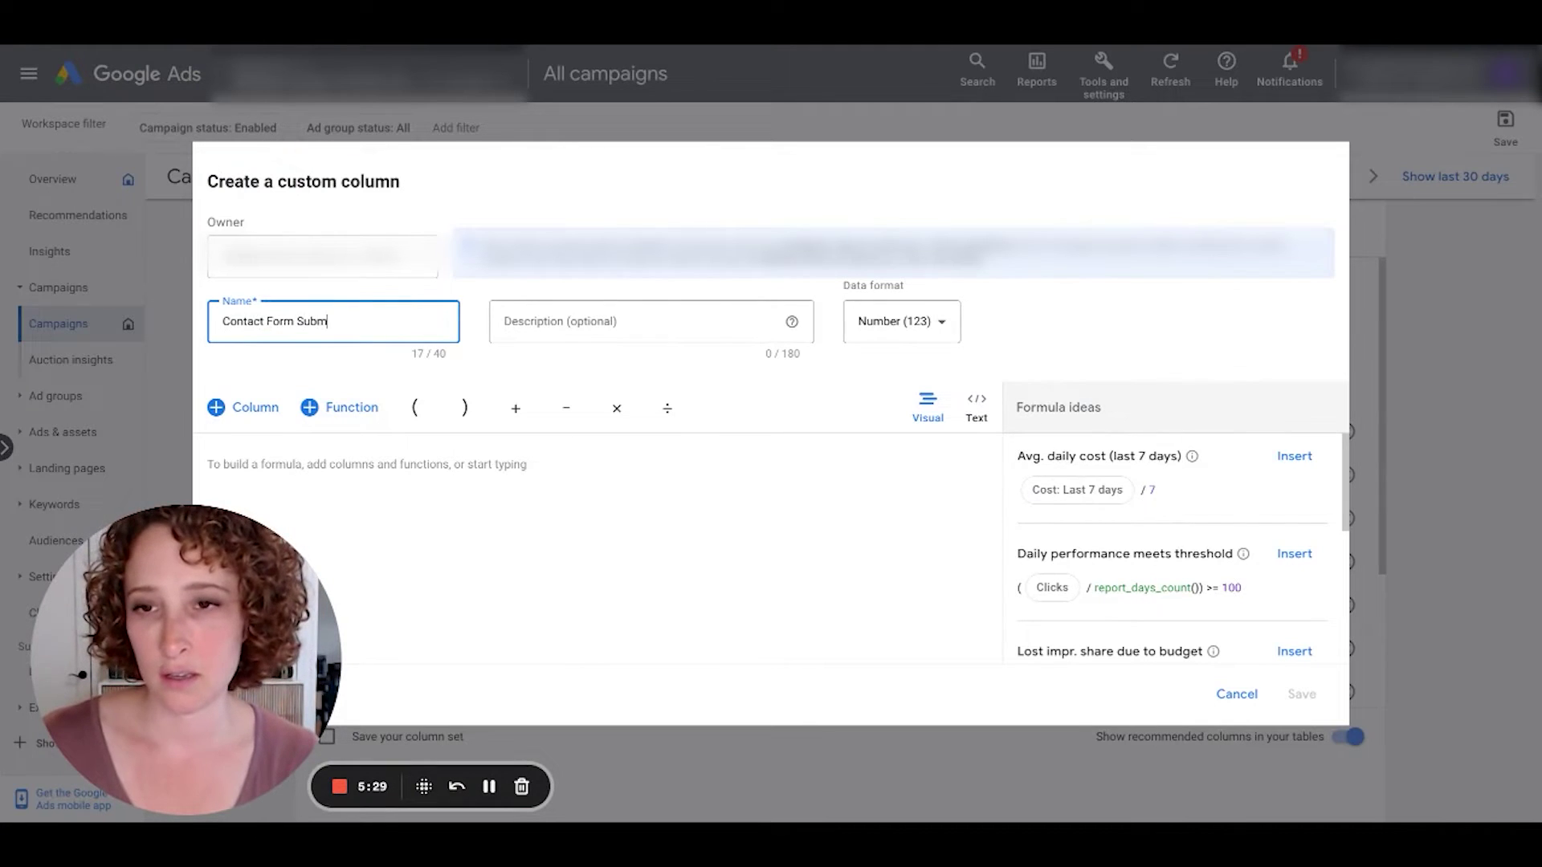
key("BackSpace")
key("BackSpace")
key("BackSpace")
key("BackSpace")
key("BackSpace")
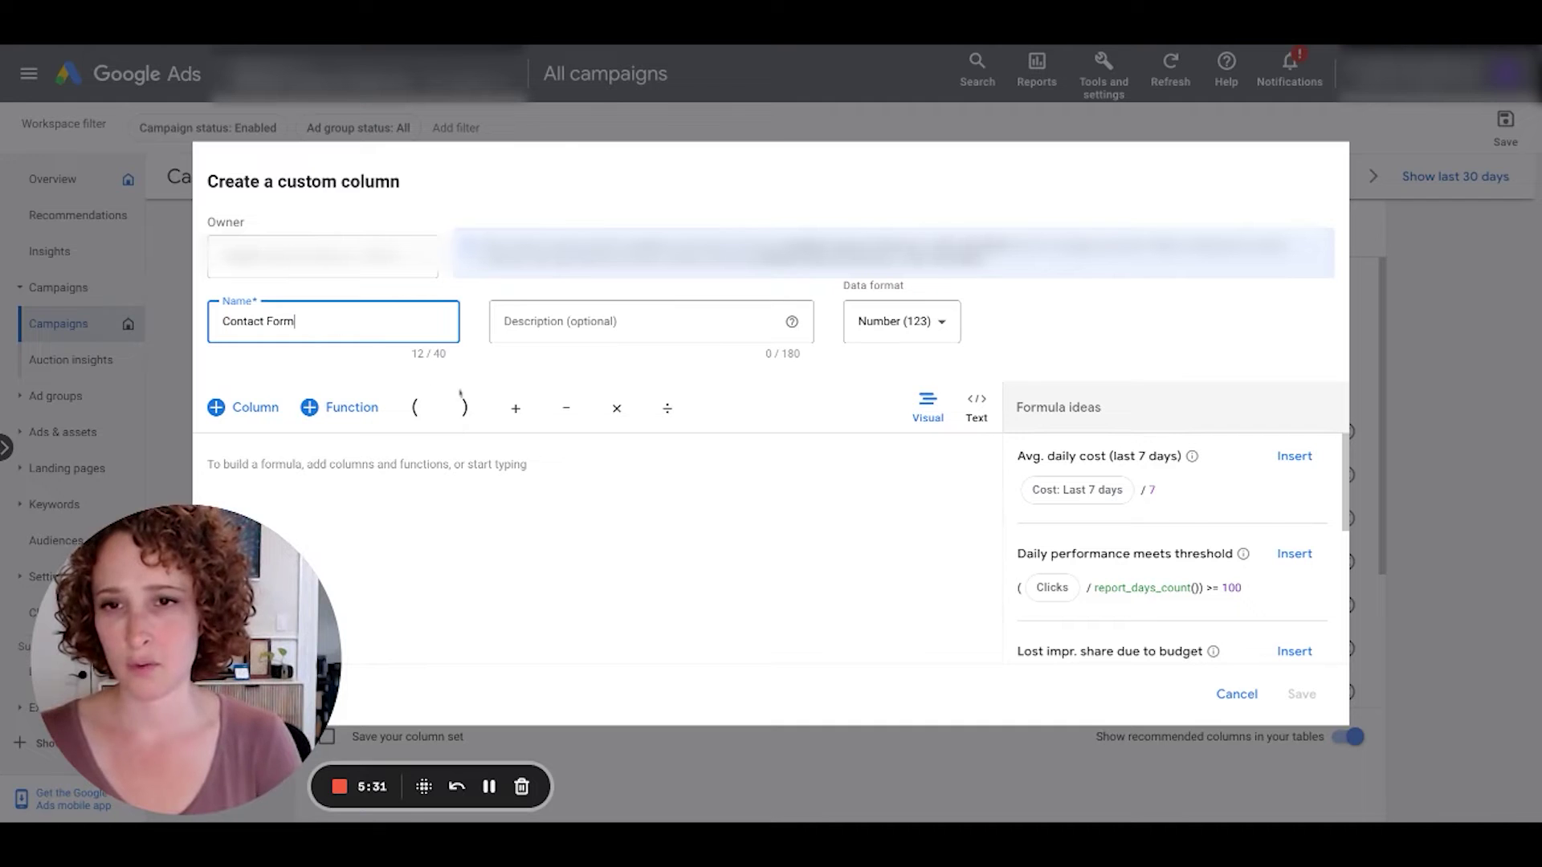
left_click(584, 330)
Step: Insert Conversions (by conv. time) into the formula and expand its Conversion action filter
left_click(448, 501)
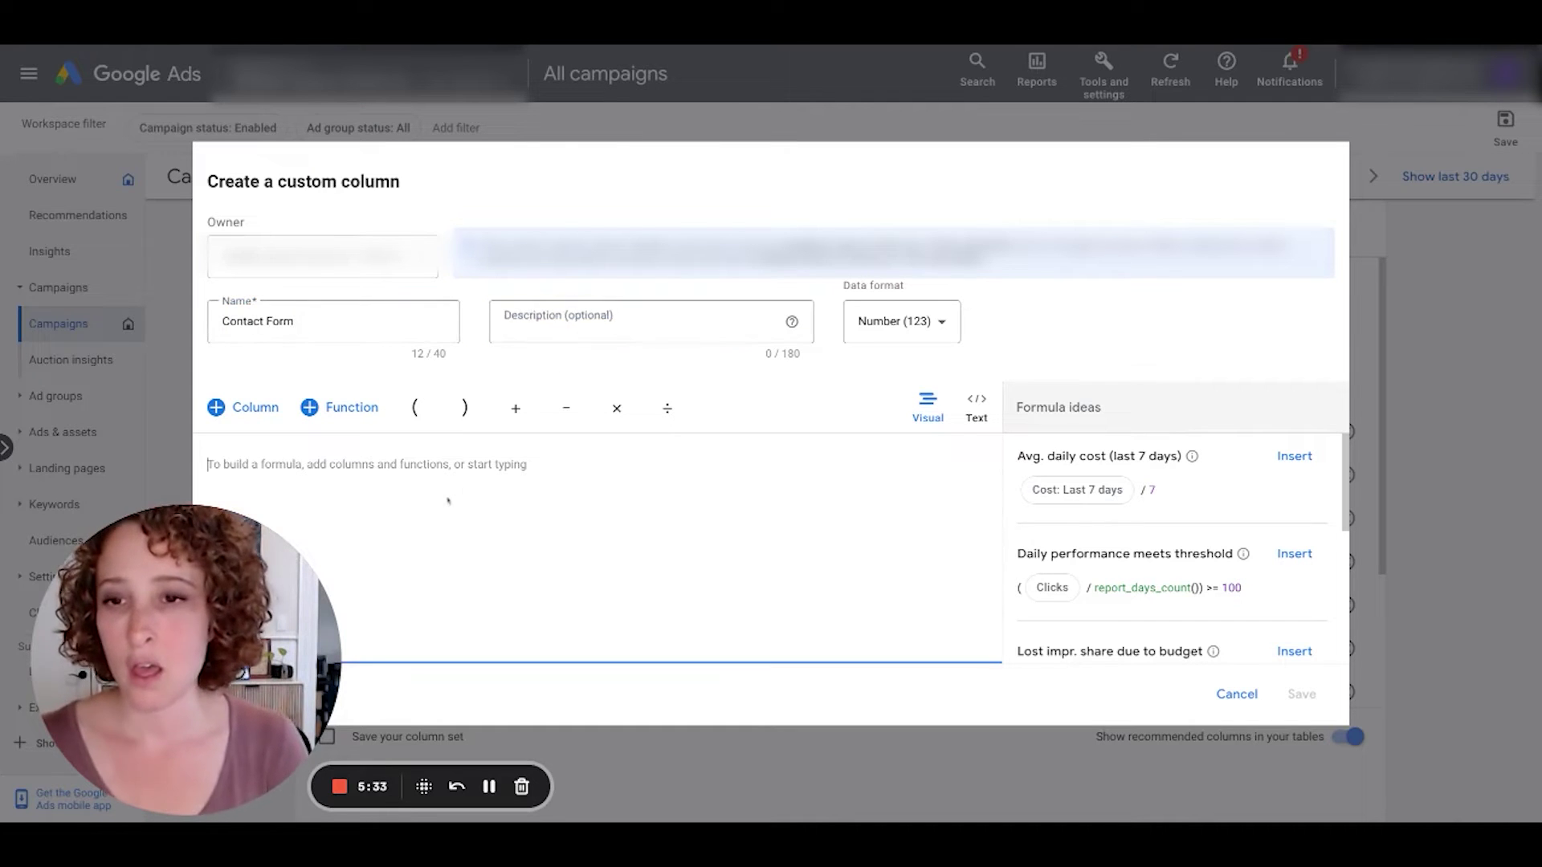
type("Convers")
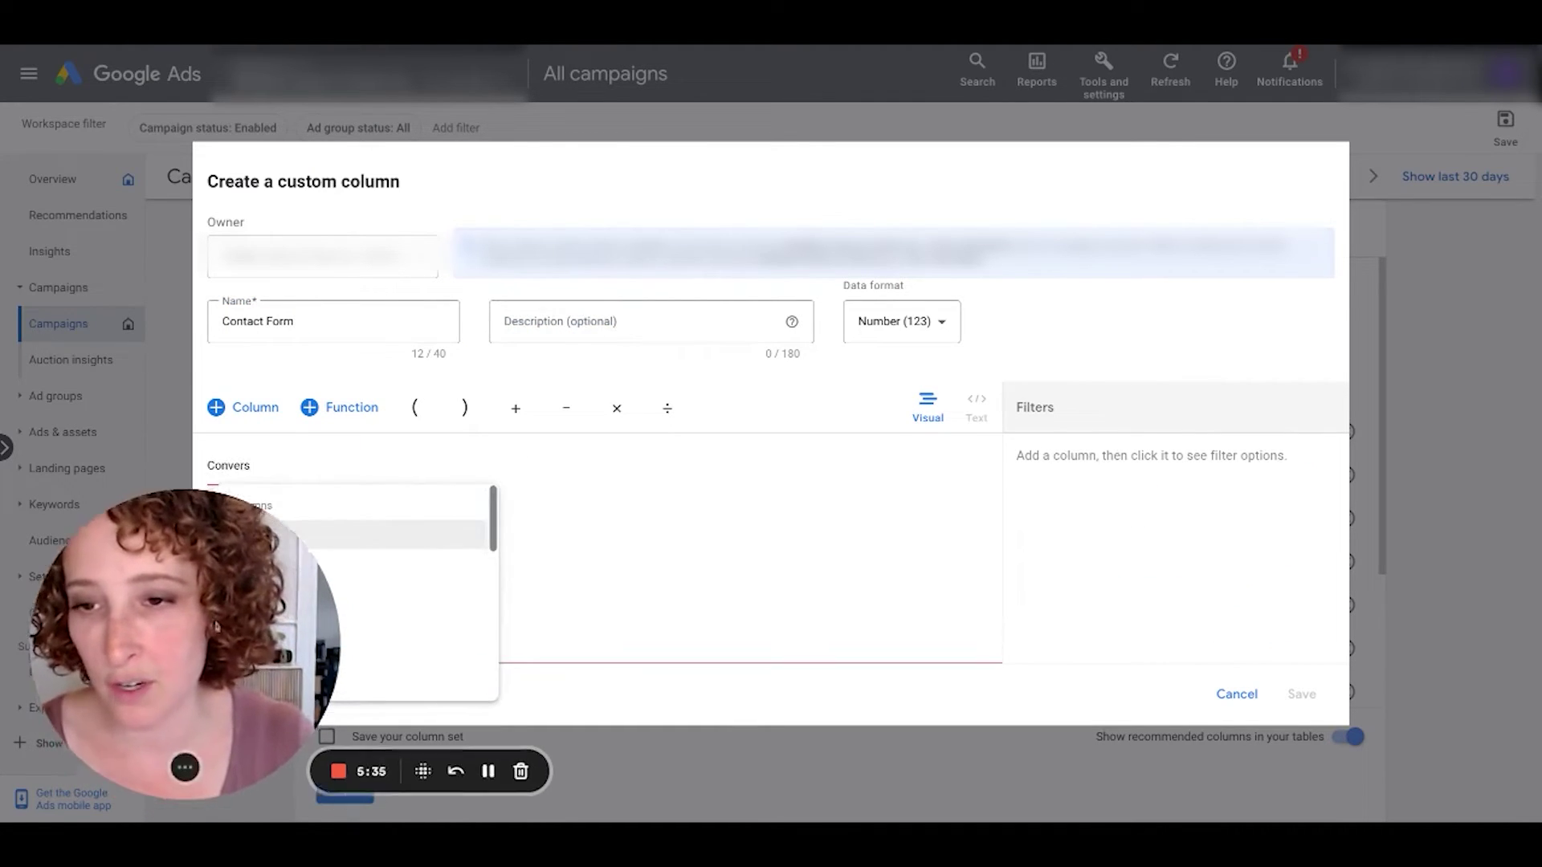
double_click(271, 464)
left_click(273, 464)
type("i")
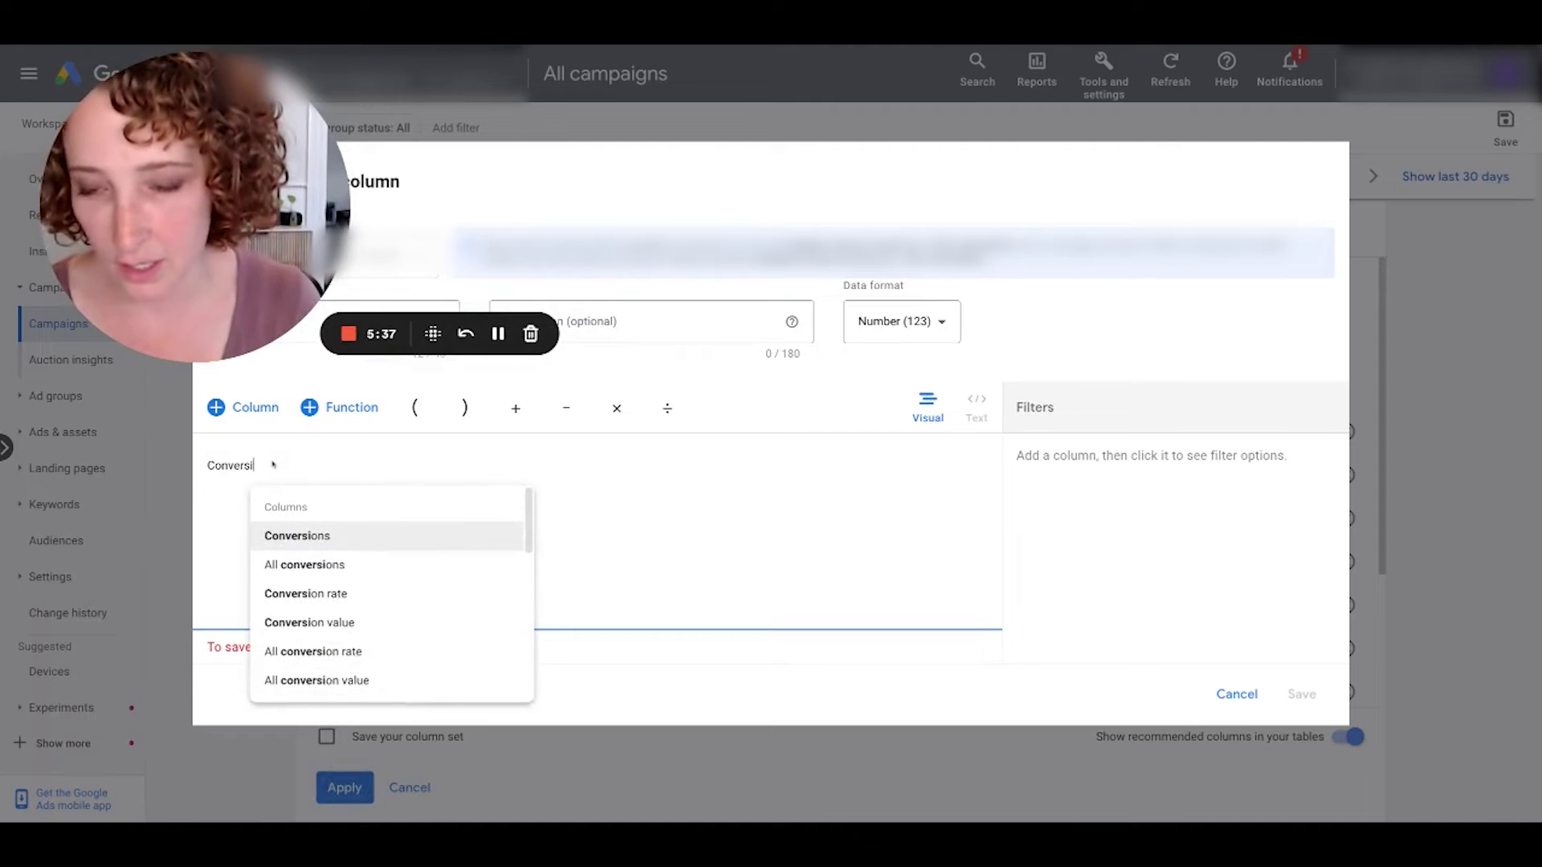
type("ons")
scroll(351, 562, "down", 3)
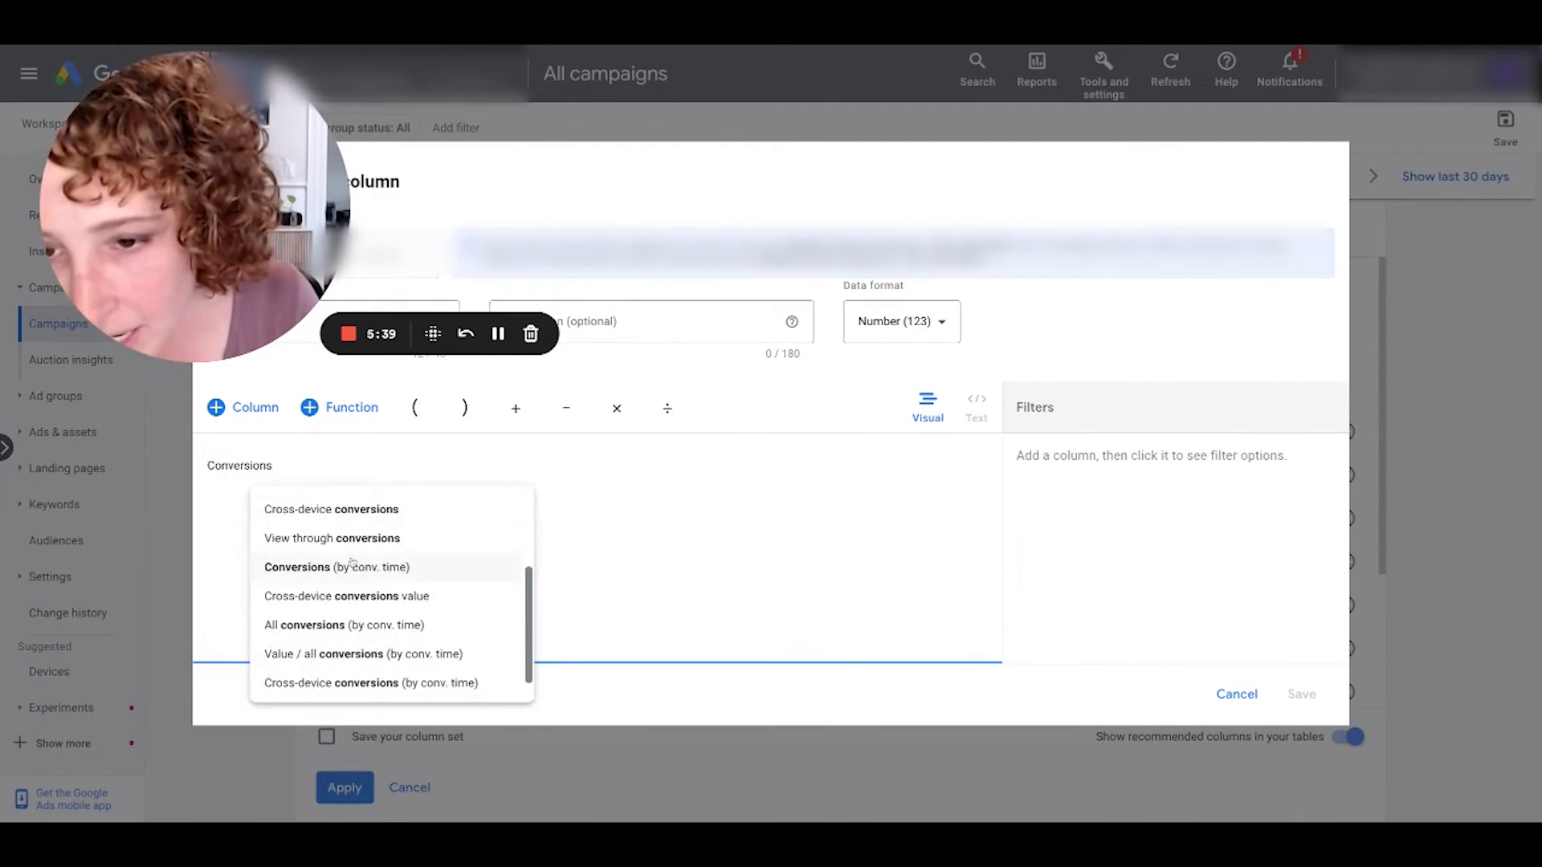
left_click(351, 564)
left_click(1109, 542)
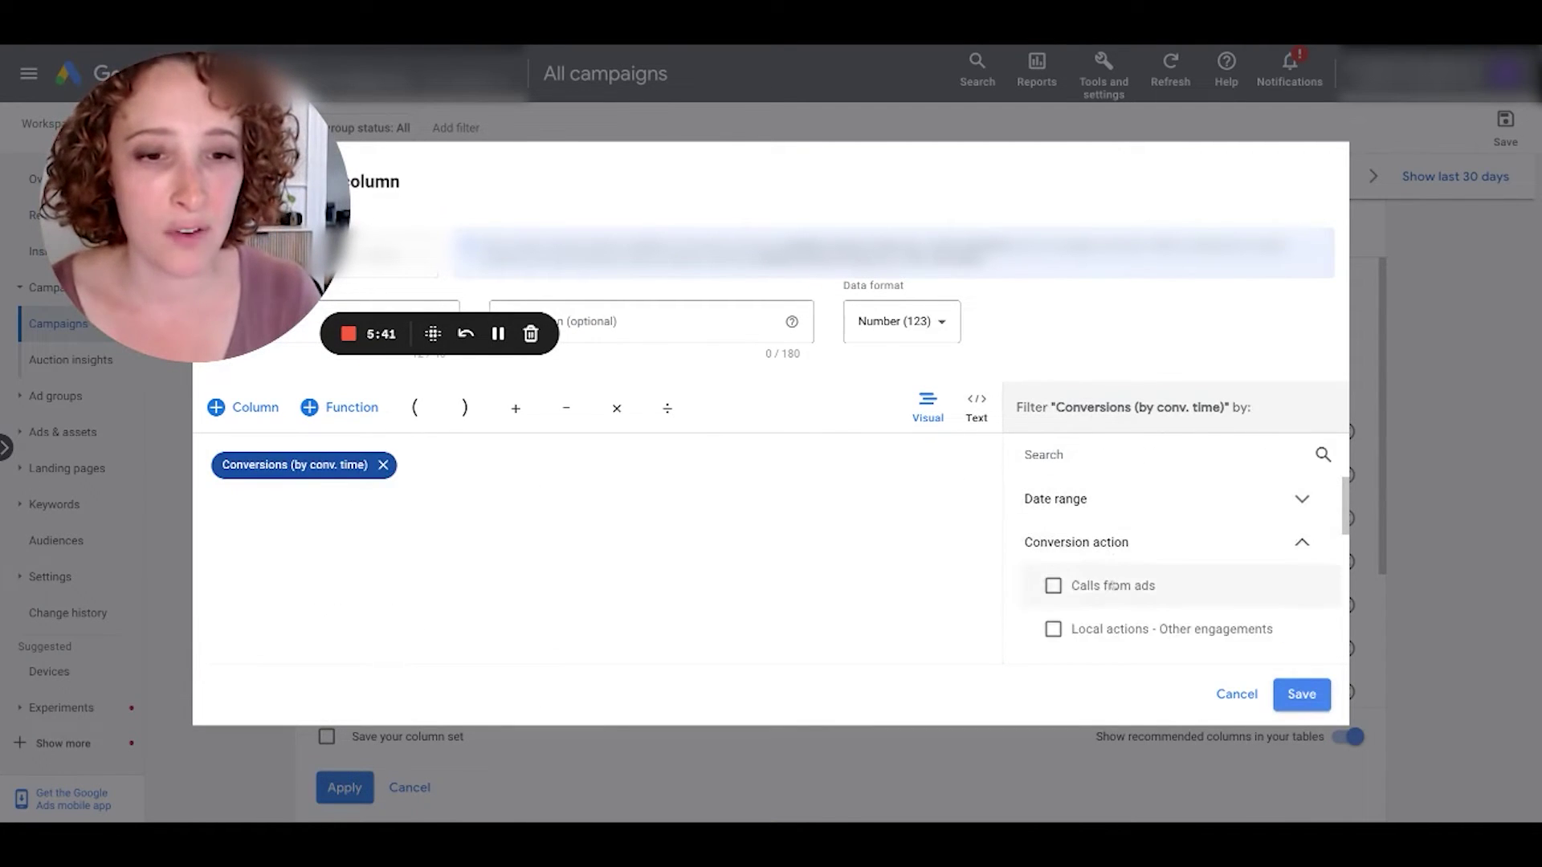
scroll(1112, 586, "down", 3)
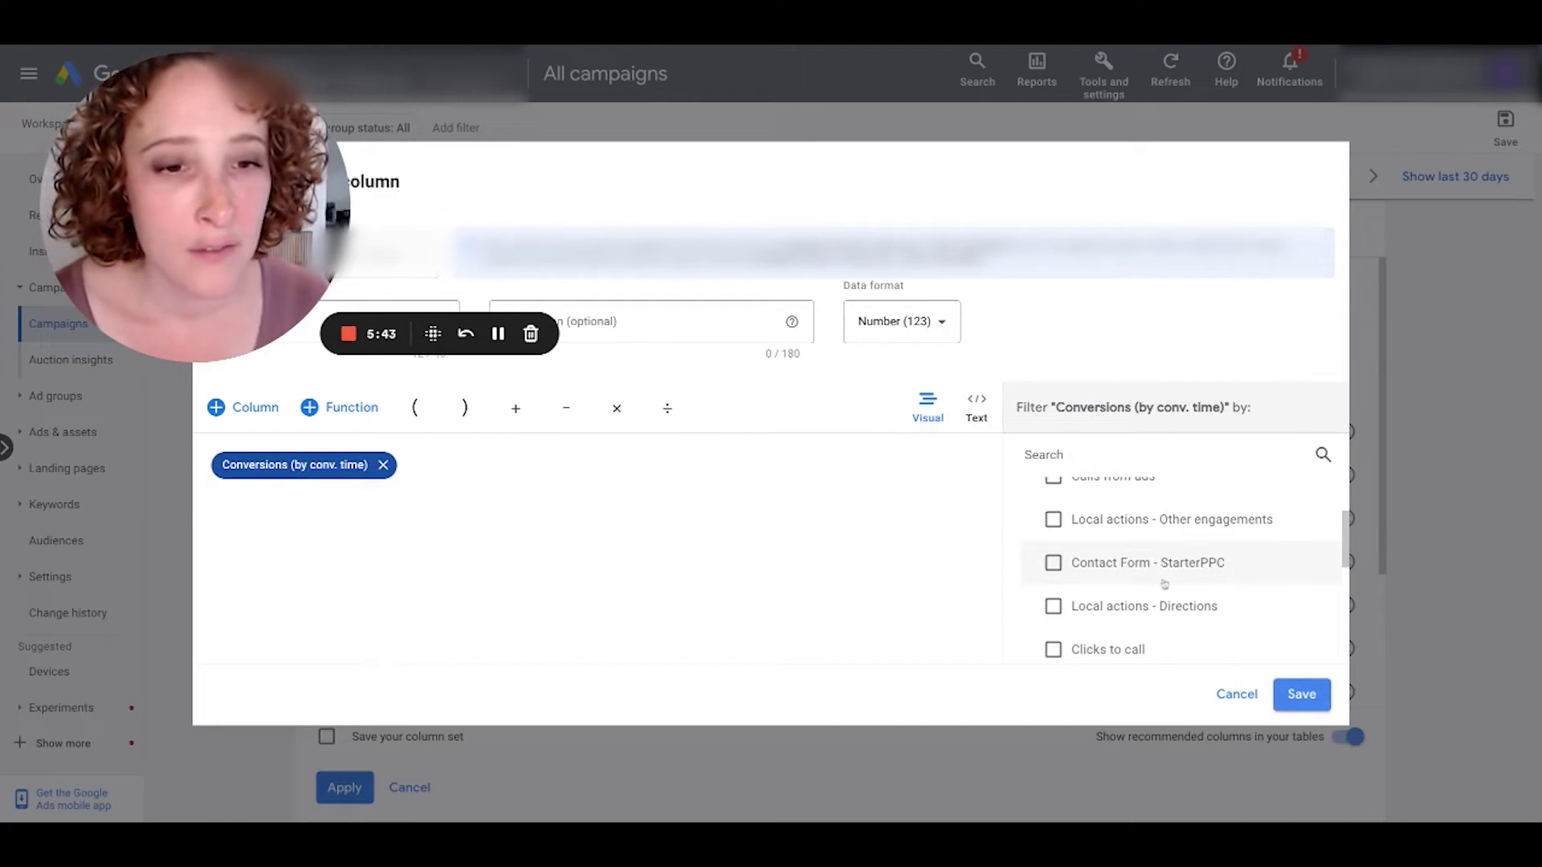
scroll(1148, 566, "down", 1)
Step: Tick Contact Form - StarterPPC in the Conversion action filter
left_click(1140, 553)
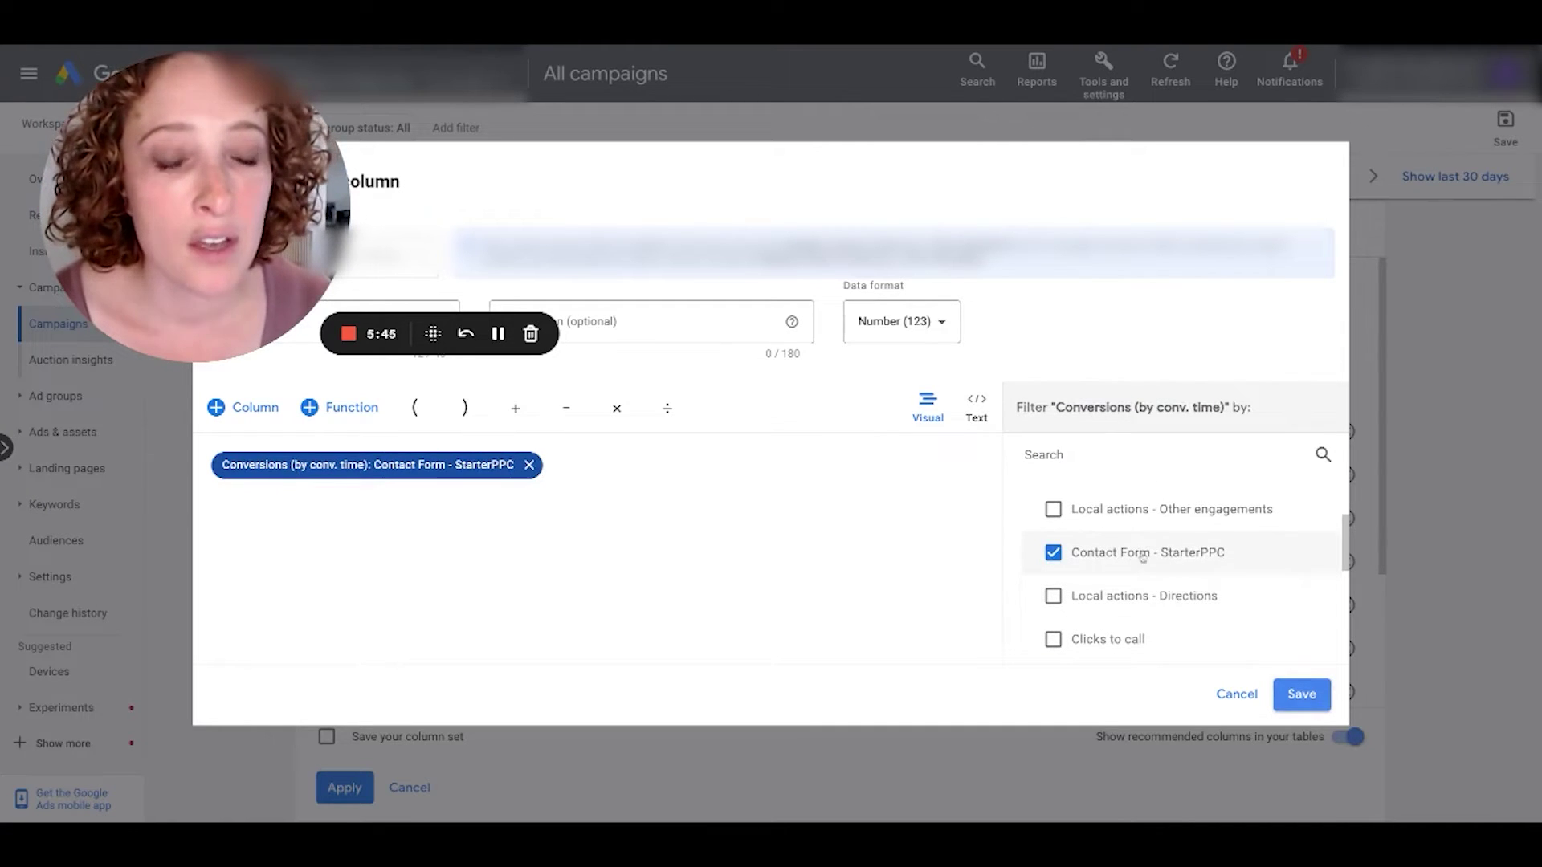
scroll(1188, 554, "up", 1)
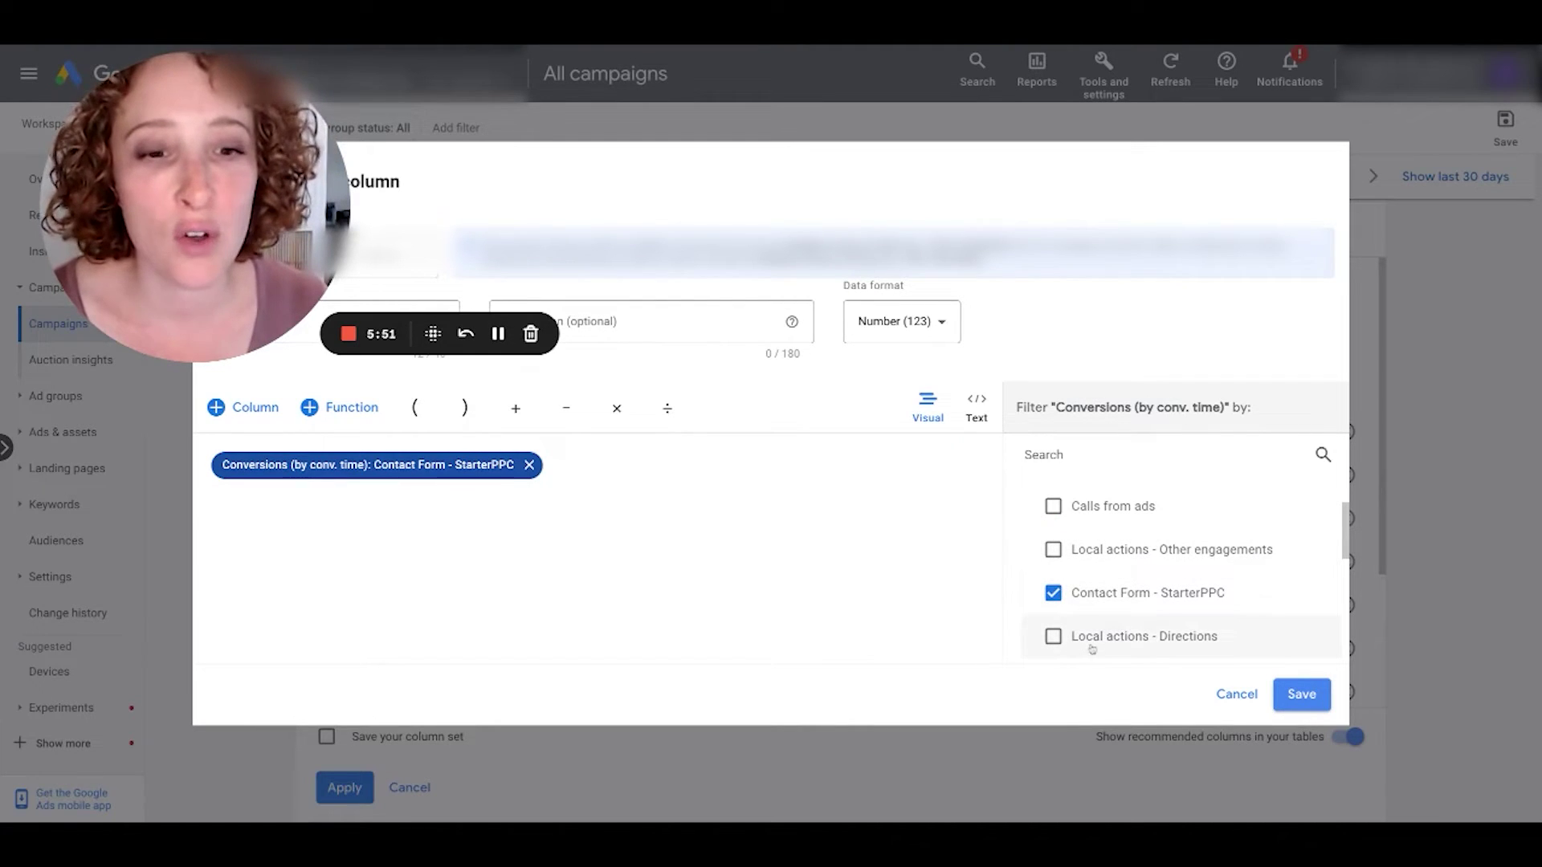
scroll(1076, 646, "down", 1)
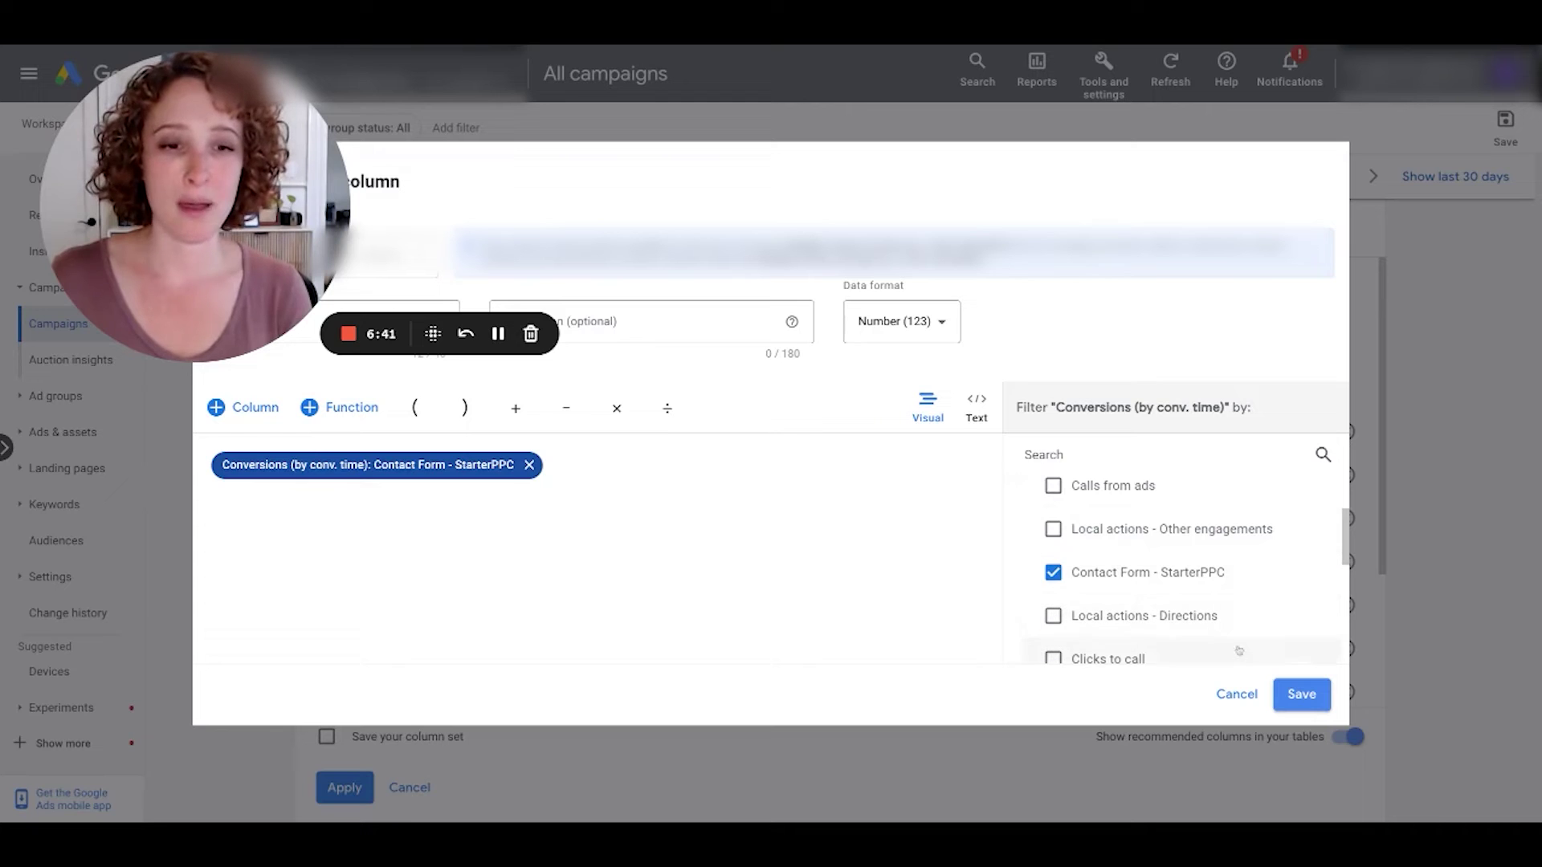
scroll(1198, 547, "down", 1)
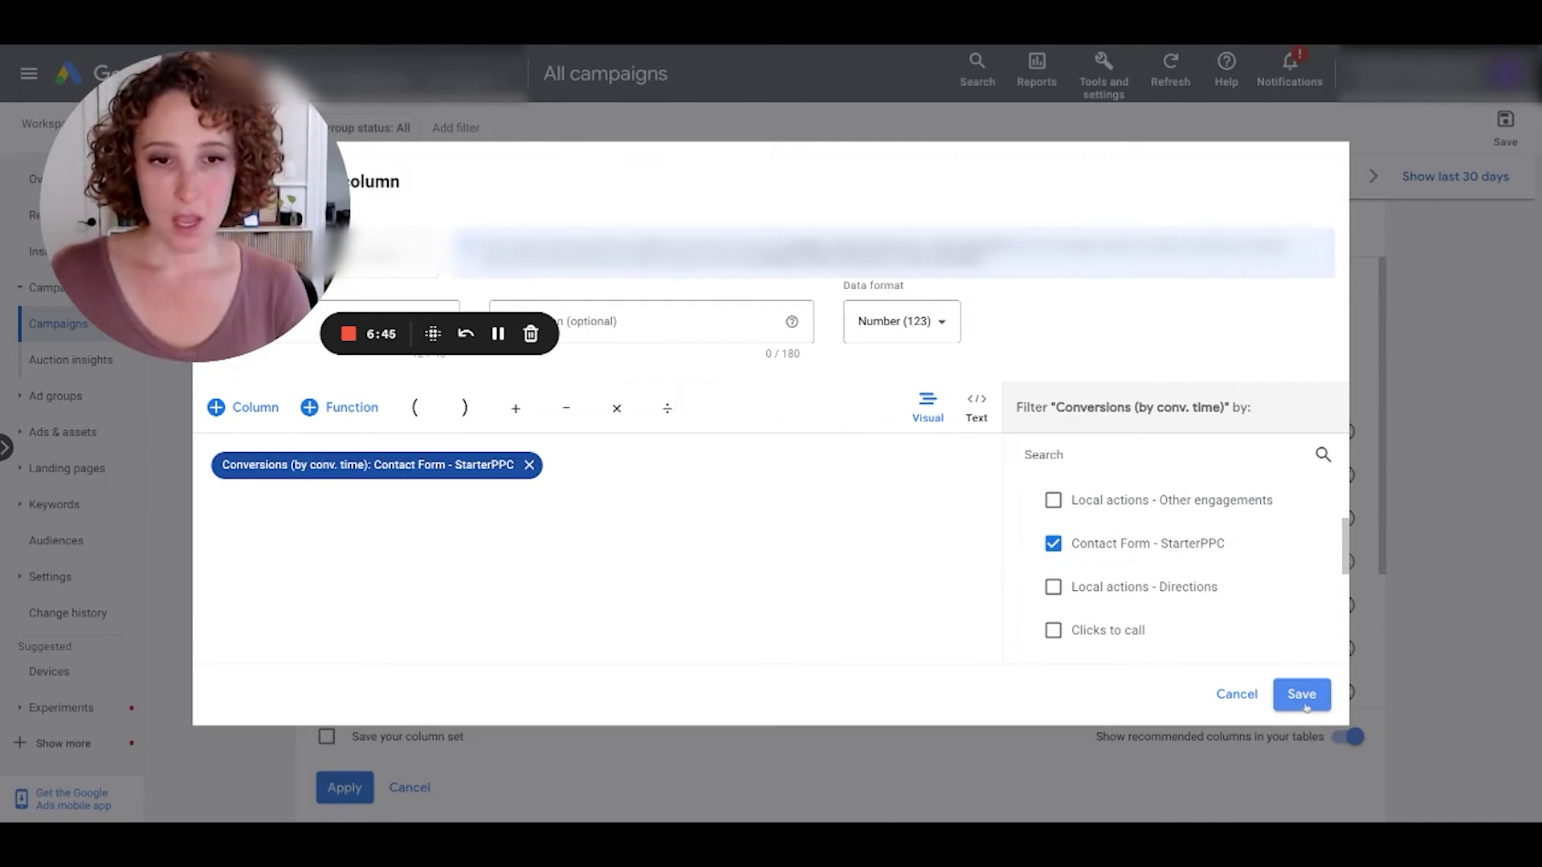
Step: Save the Contact Form column and remove Bid strategy type and Conversions from Your columns
left_click(1301, 696)
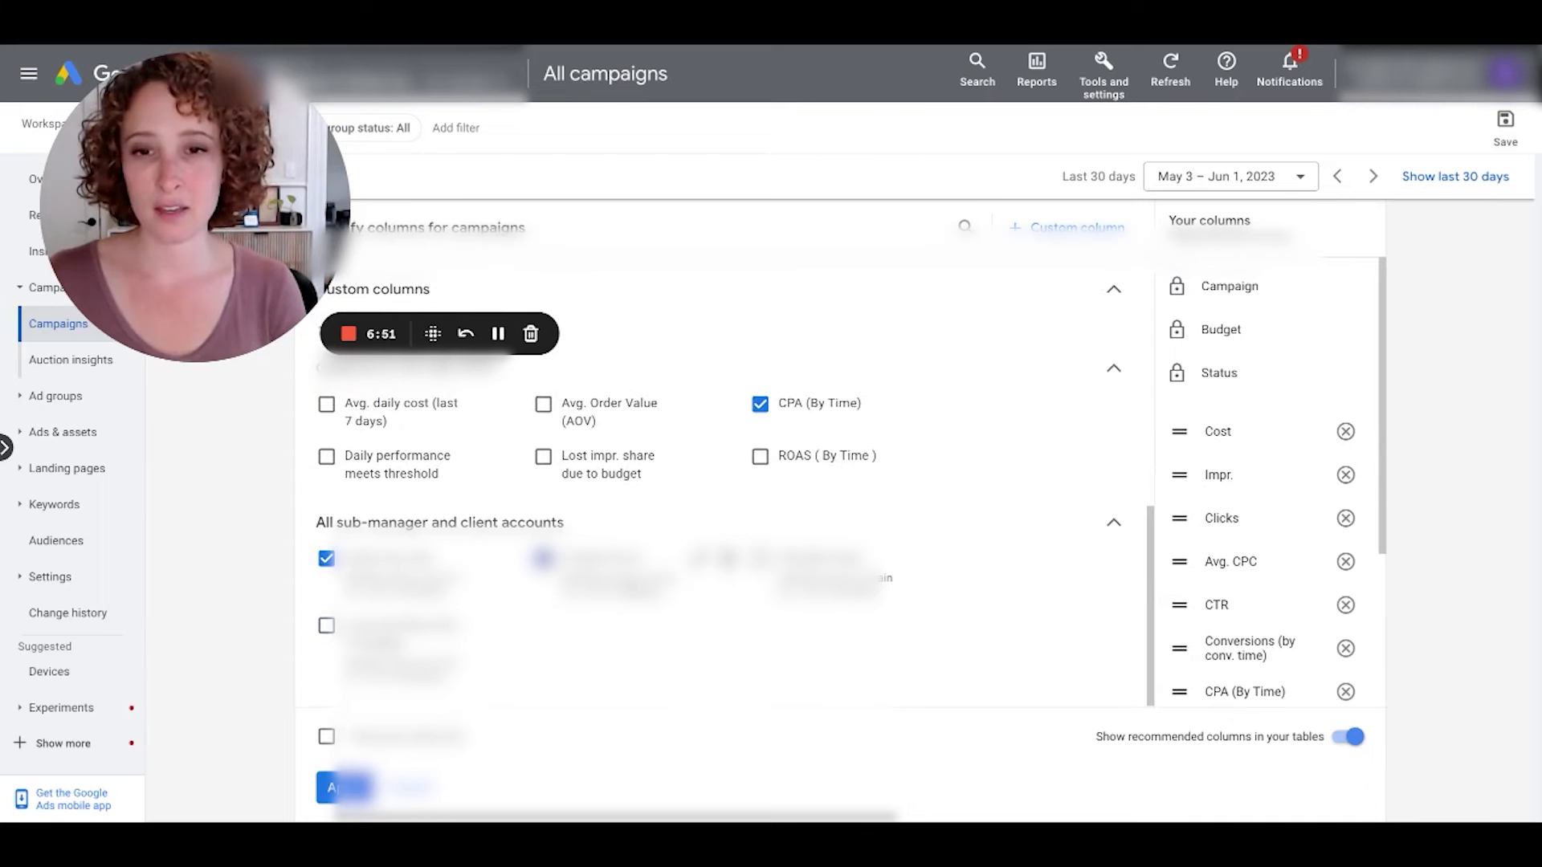
scroll(1237, 641, "down", 3)
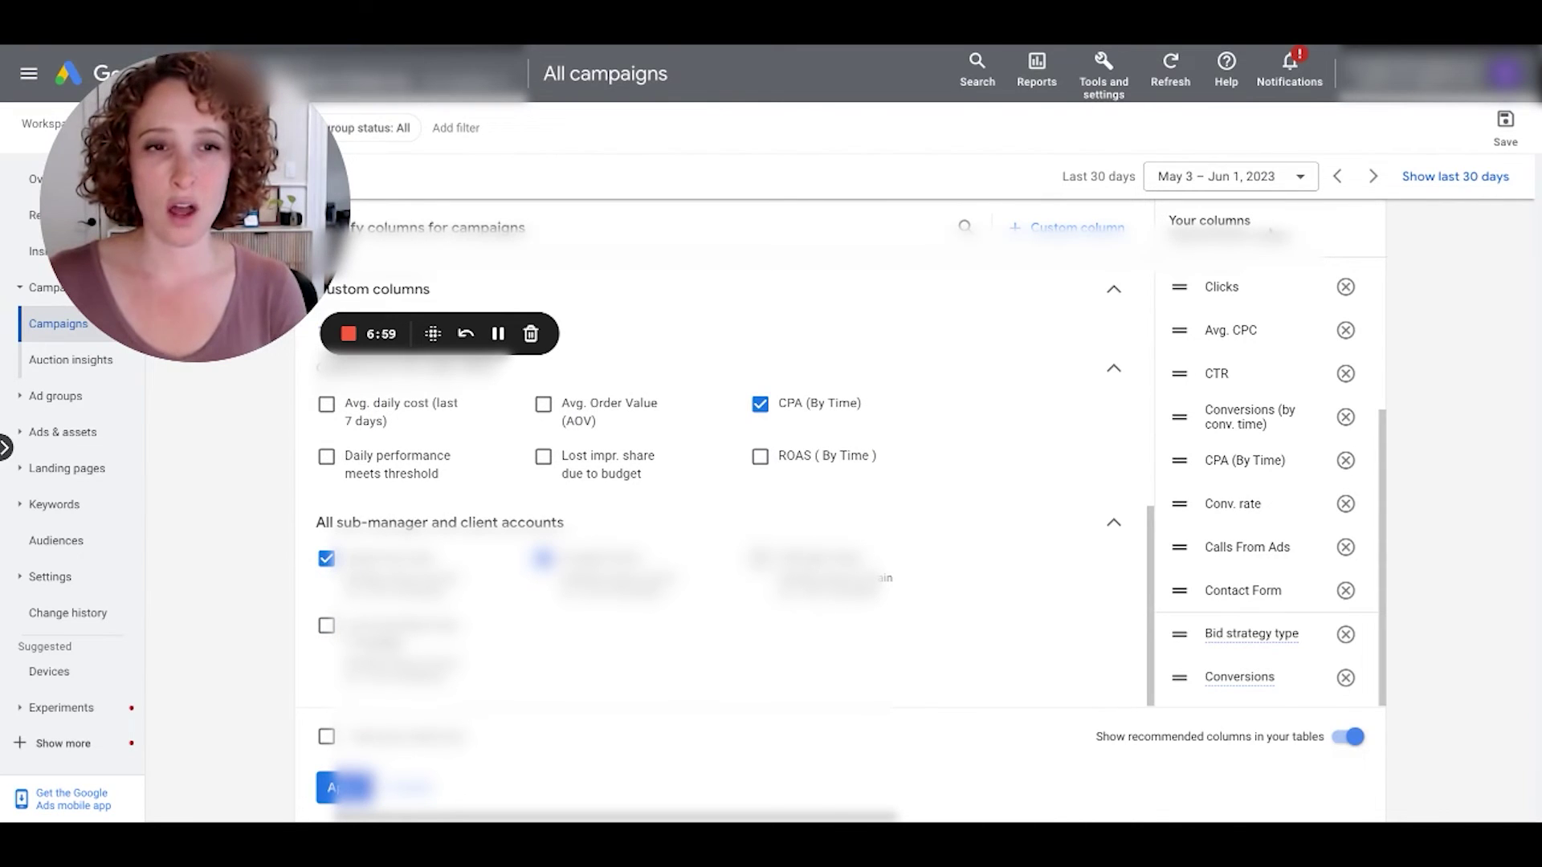
left_click(1345, 634)
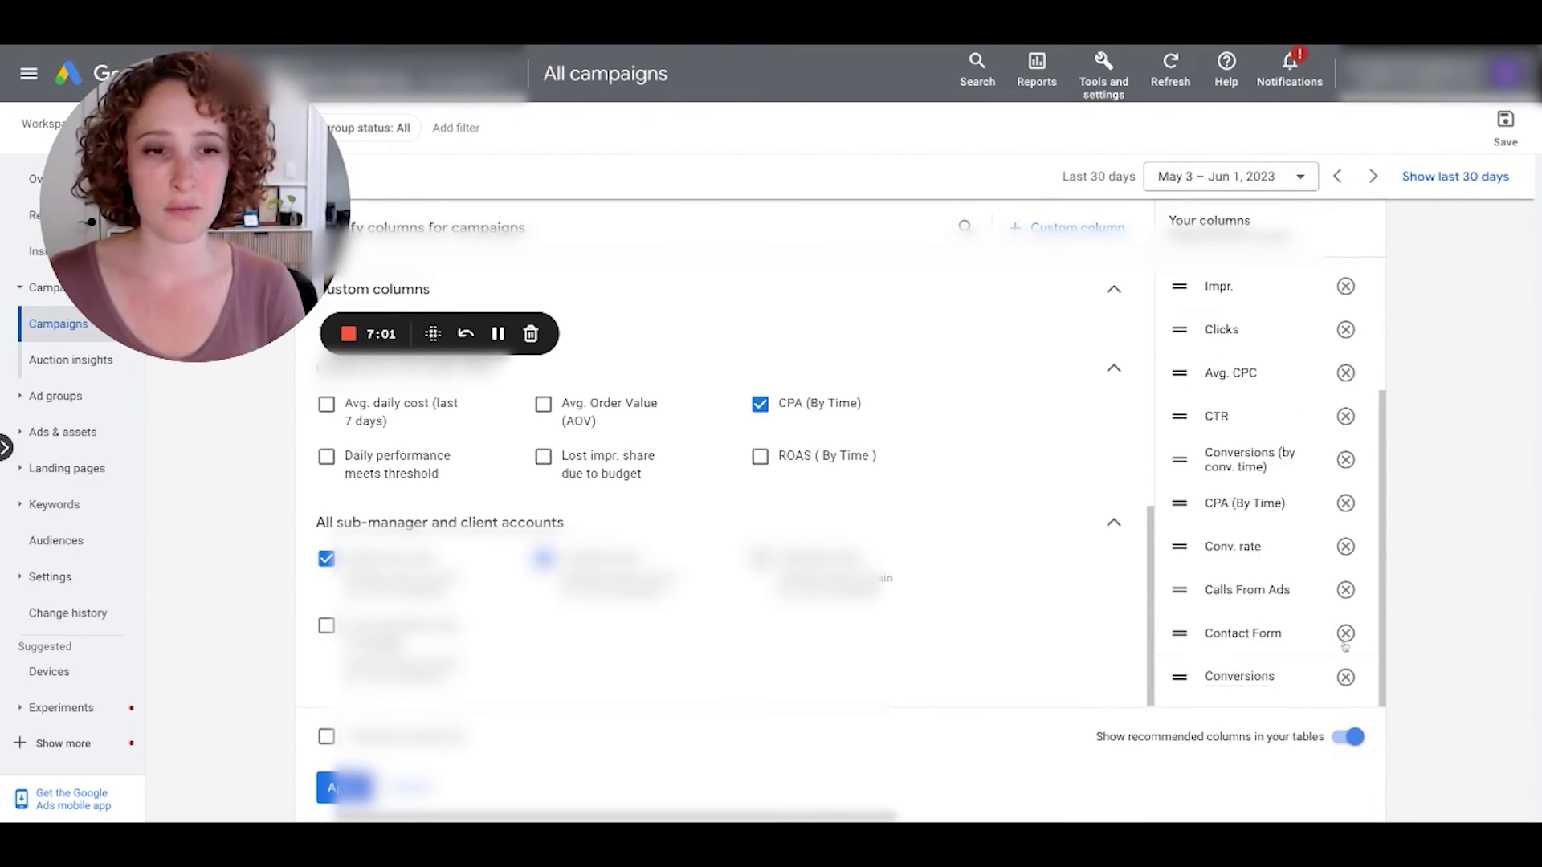
left_click(1345, 677)
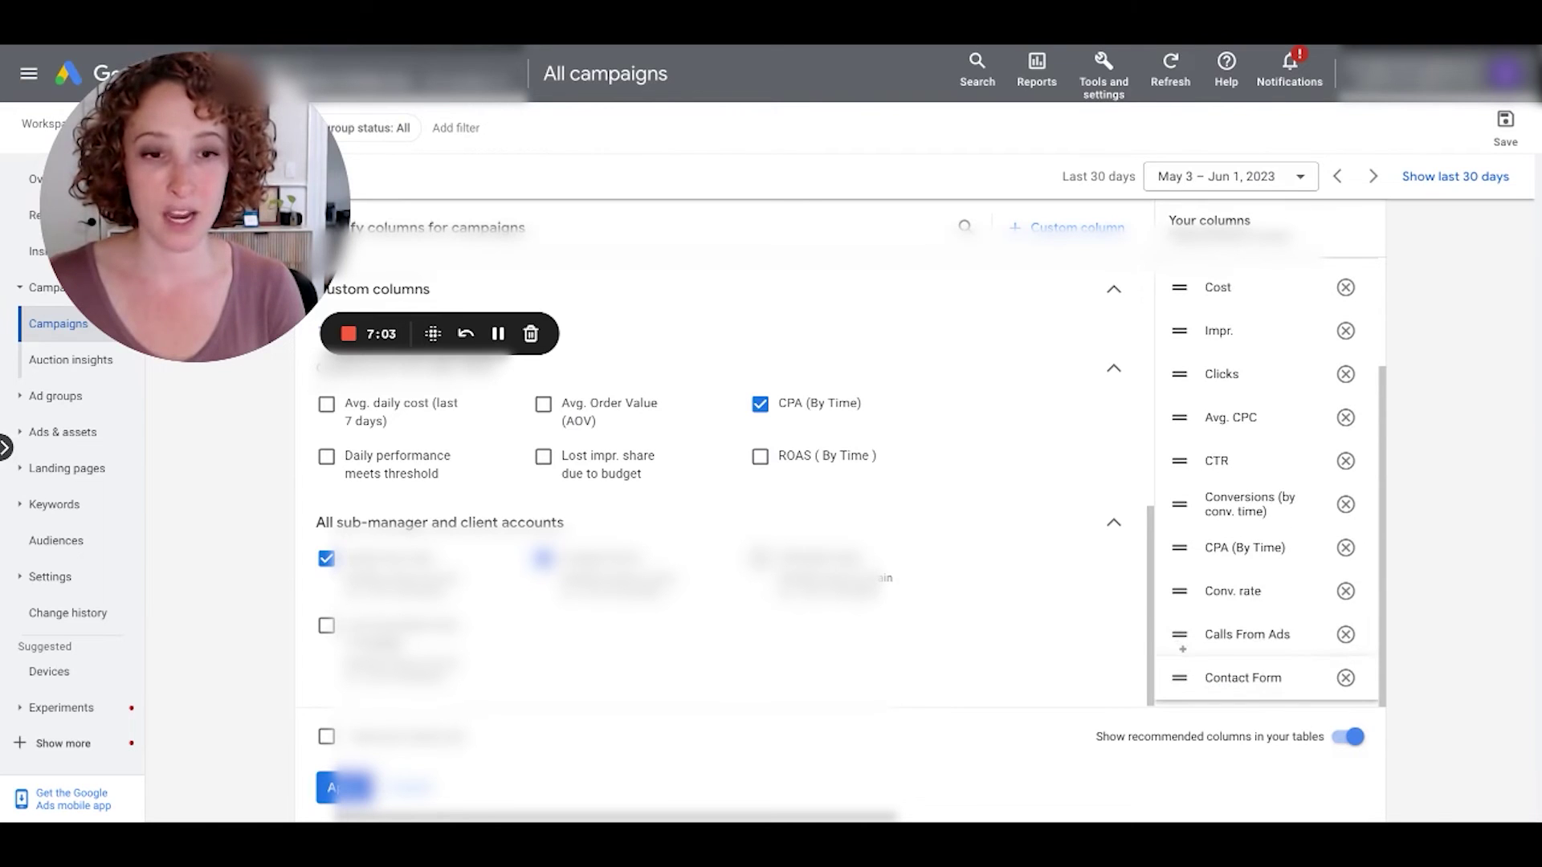
Step: Move Calls From Ads right after Status and apply the column changes
left_click_drag(1182, 649, 1182, 678)
scroll(1269, 482, "up", 3)
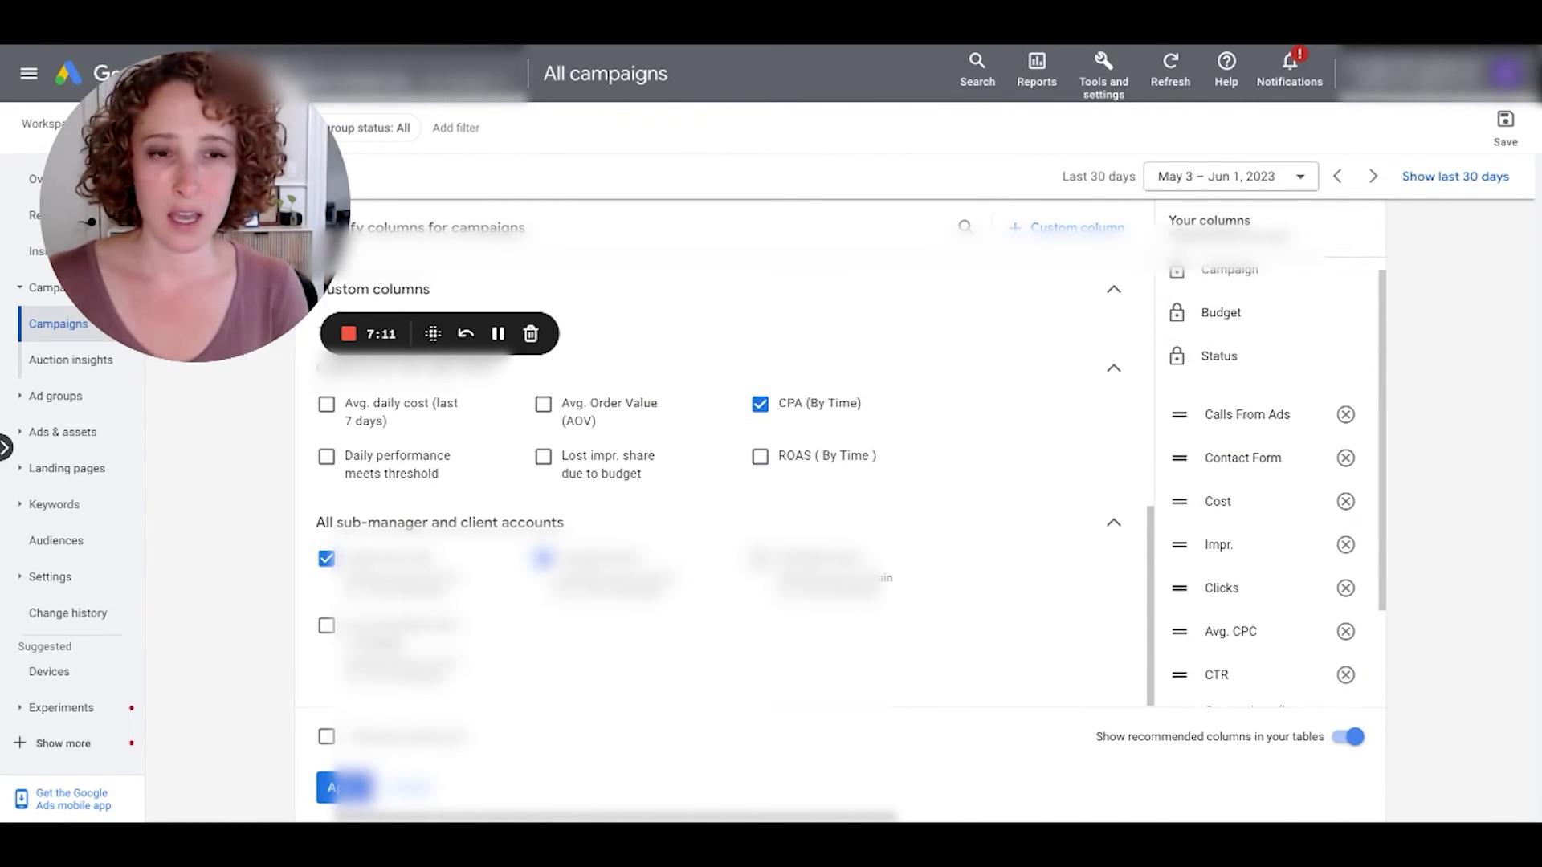
left_click(329, 787)
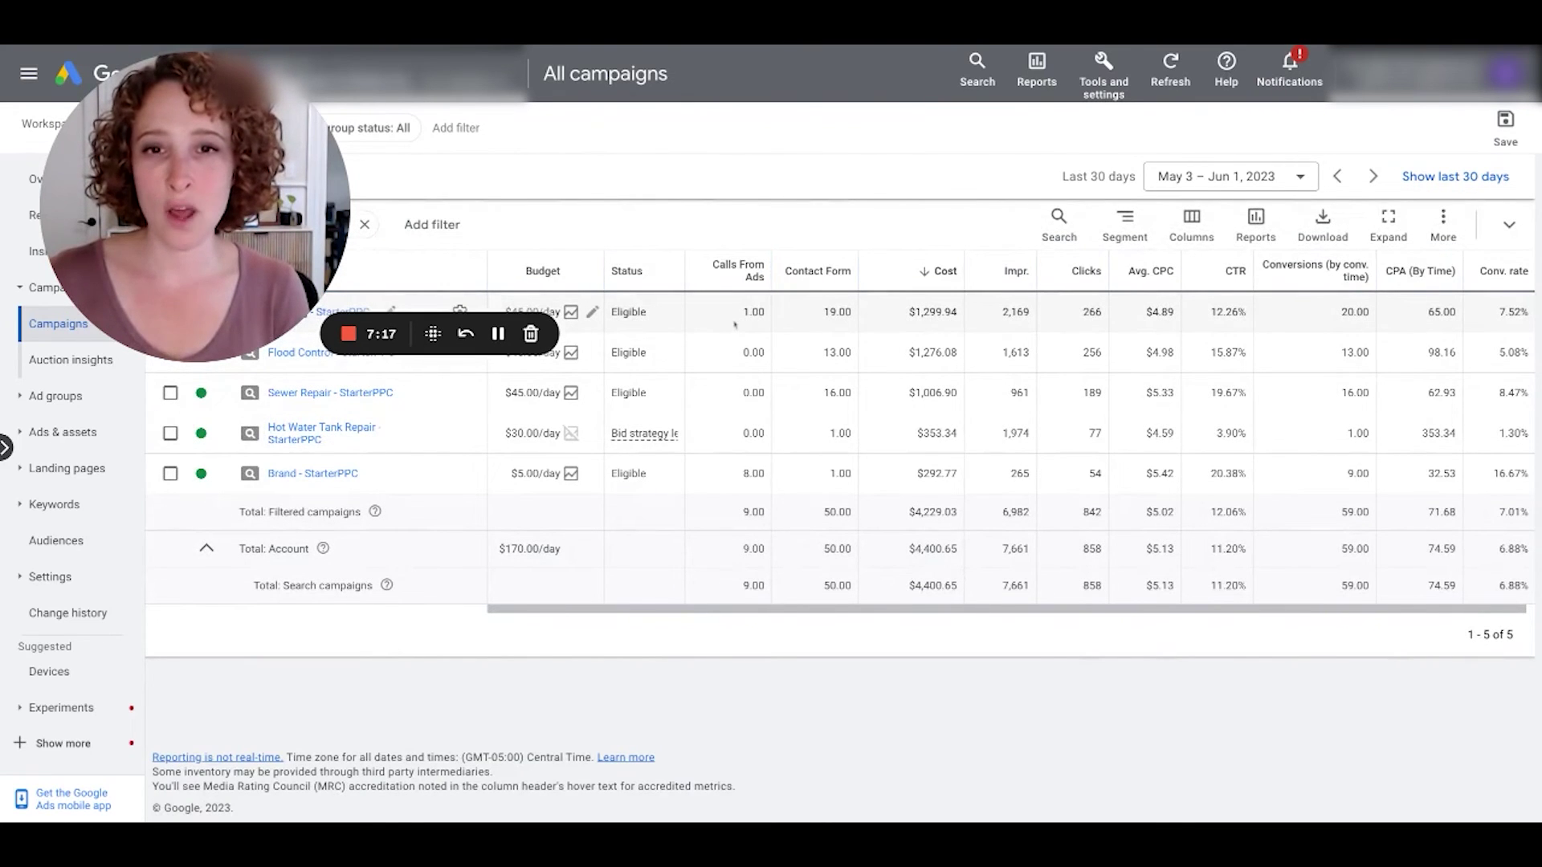
Step: Highlight the first campaign's 19.00 Contact Form count
double_click(824, 315)
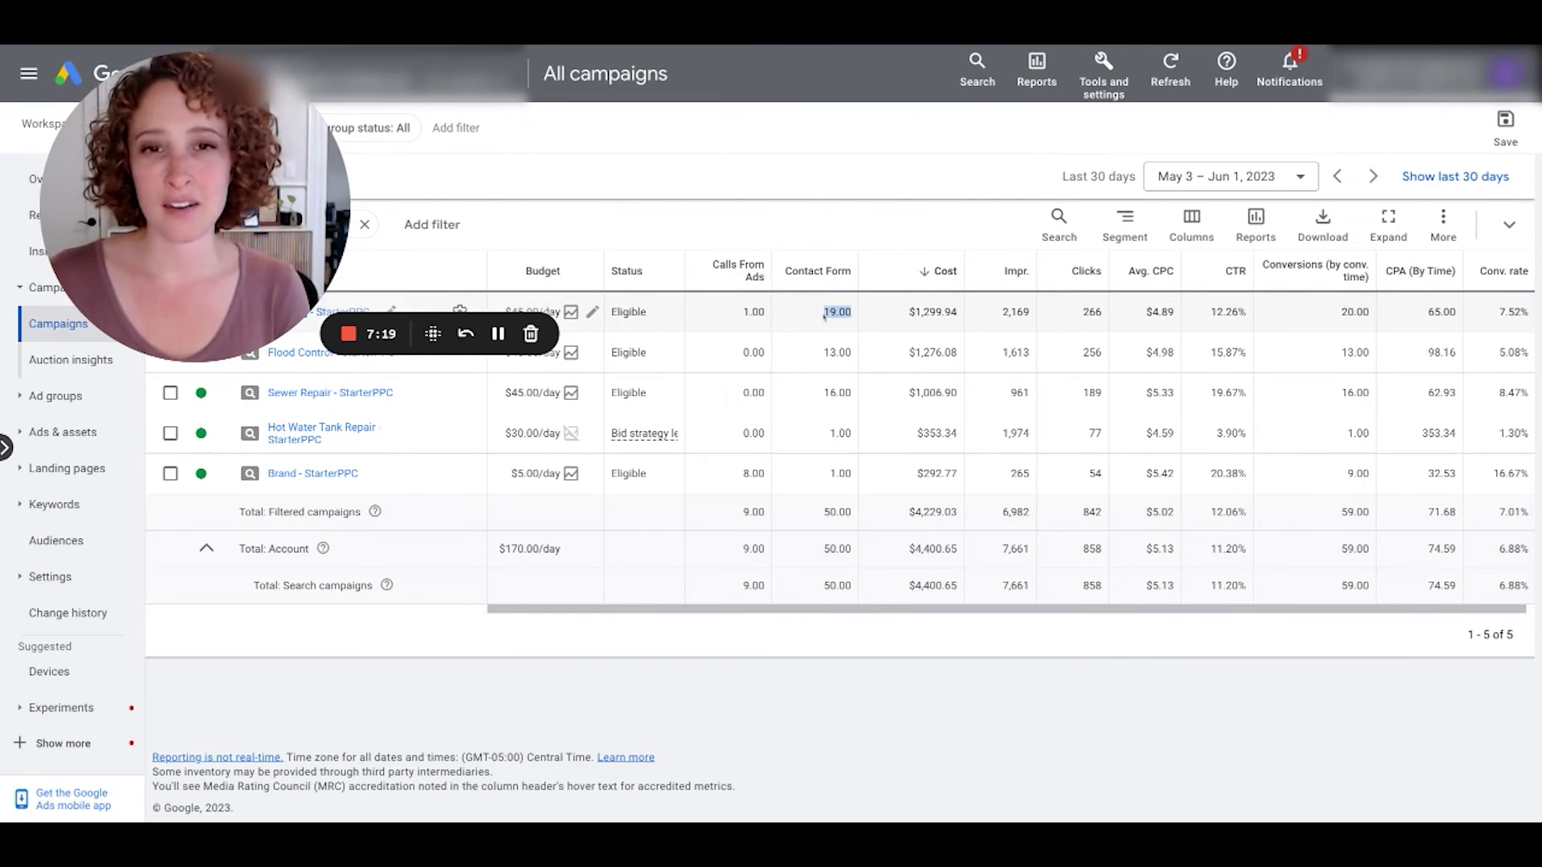
left_click(827, 327)
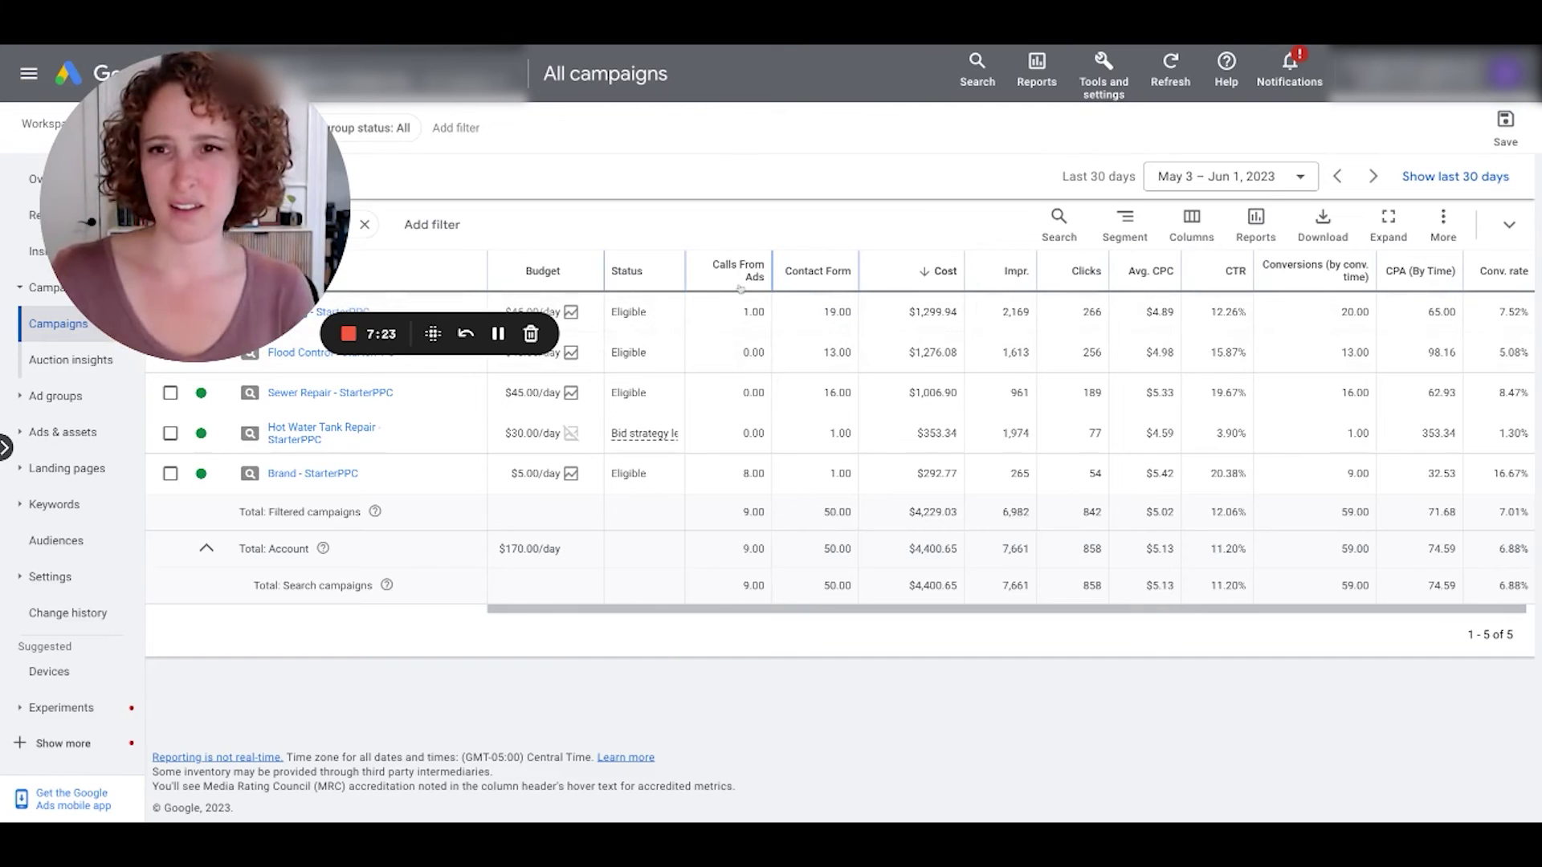
mouse_move(714, 274)
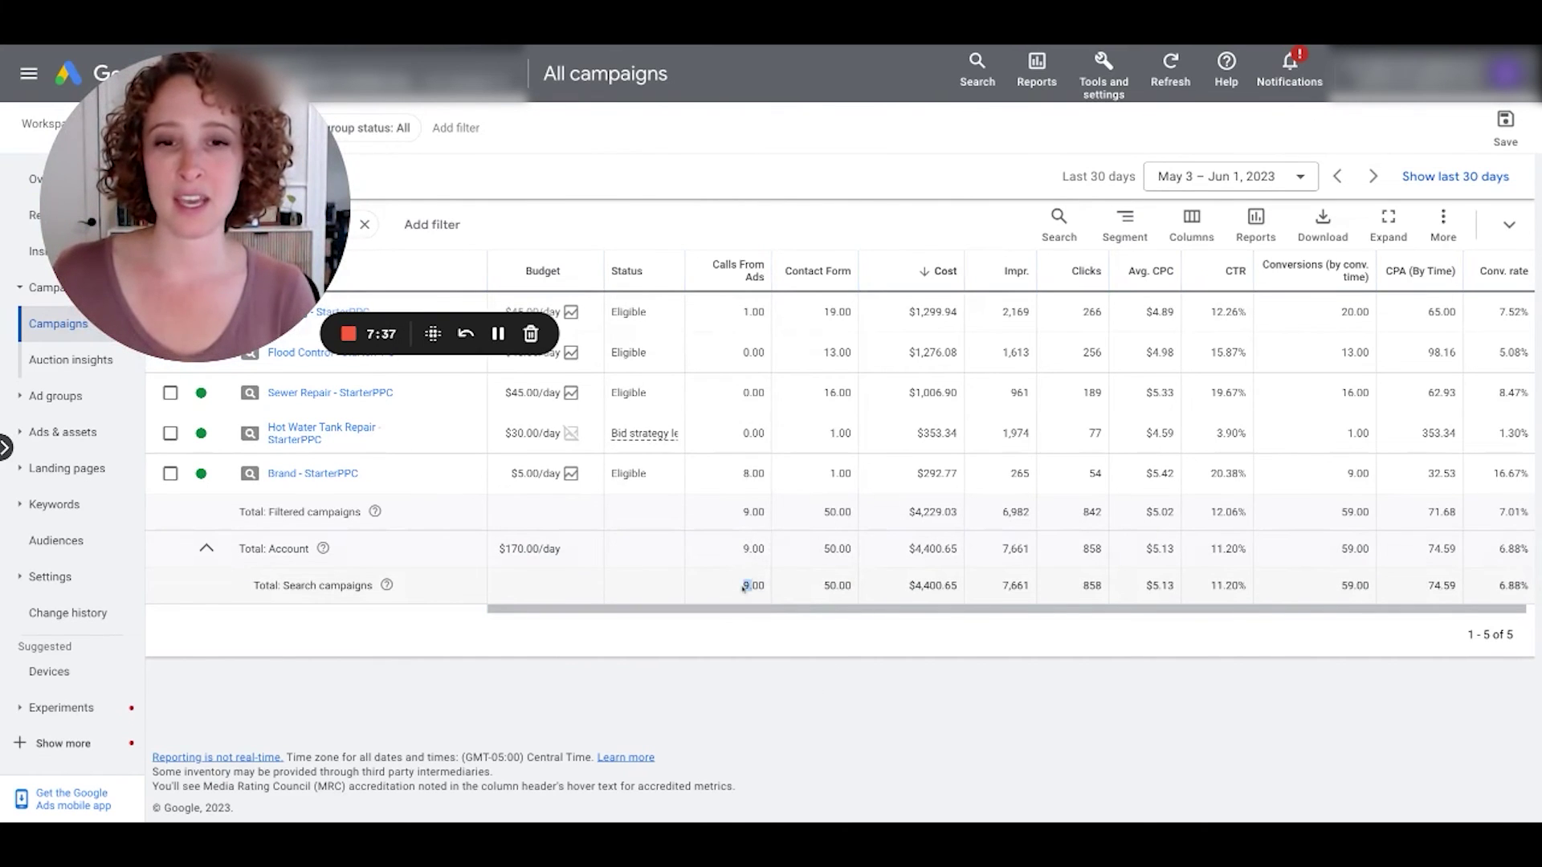
Step: Highlight the totals: 9.00 Calls From Ads, 50.00 Contact Form and 59.00 conversions
left_click_drag(745, 587, 743, 589)
double_click(1355, 585)
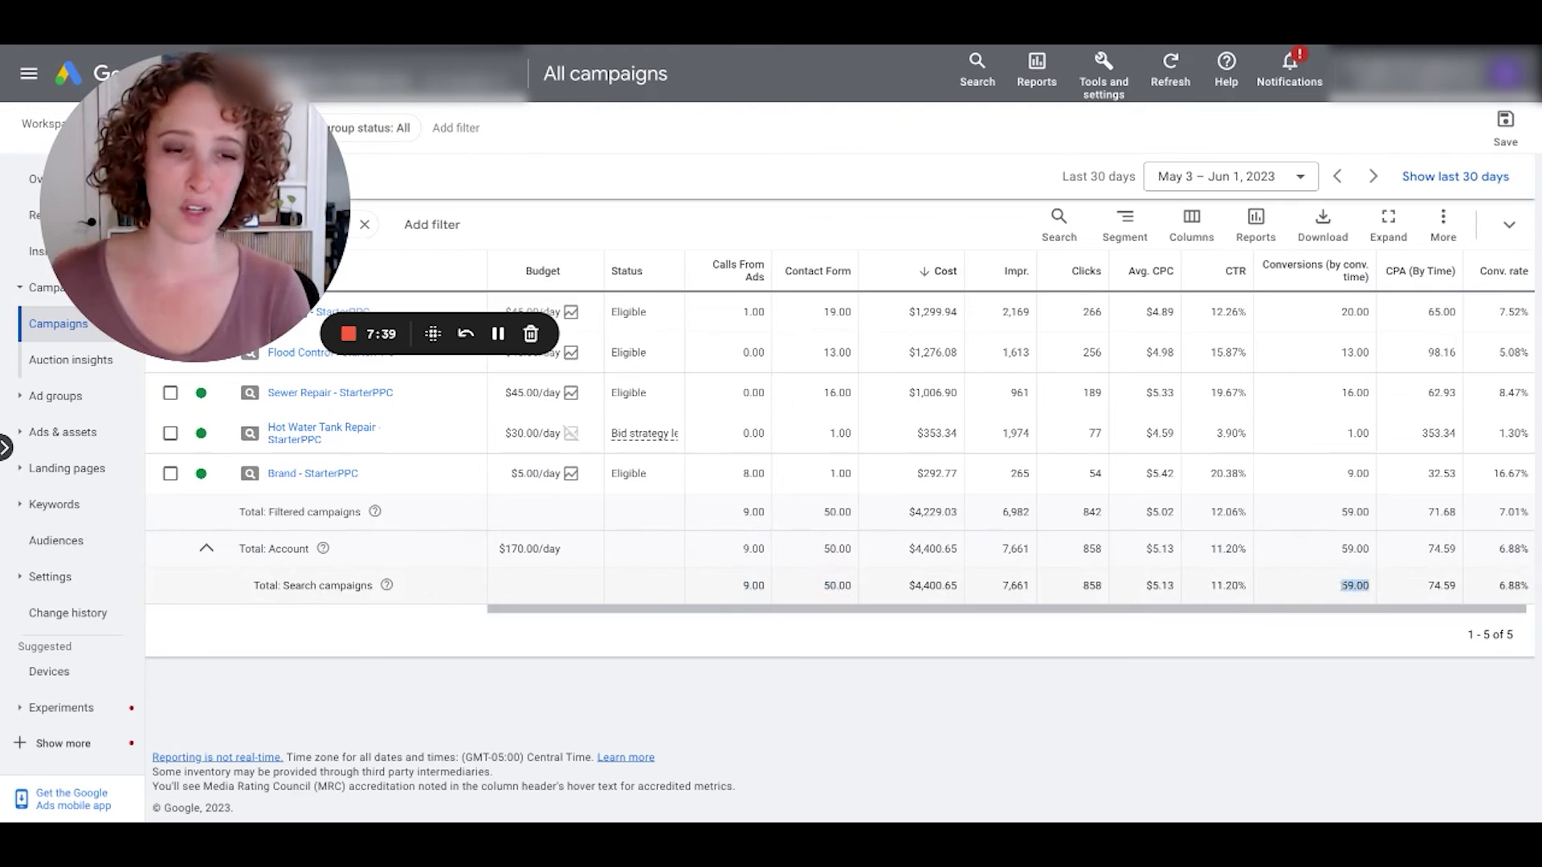
double_click(753, 586)
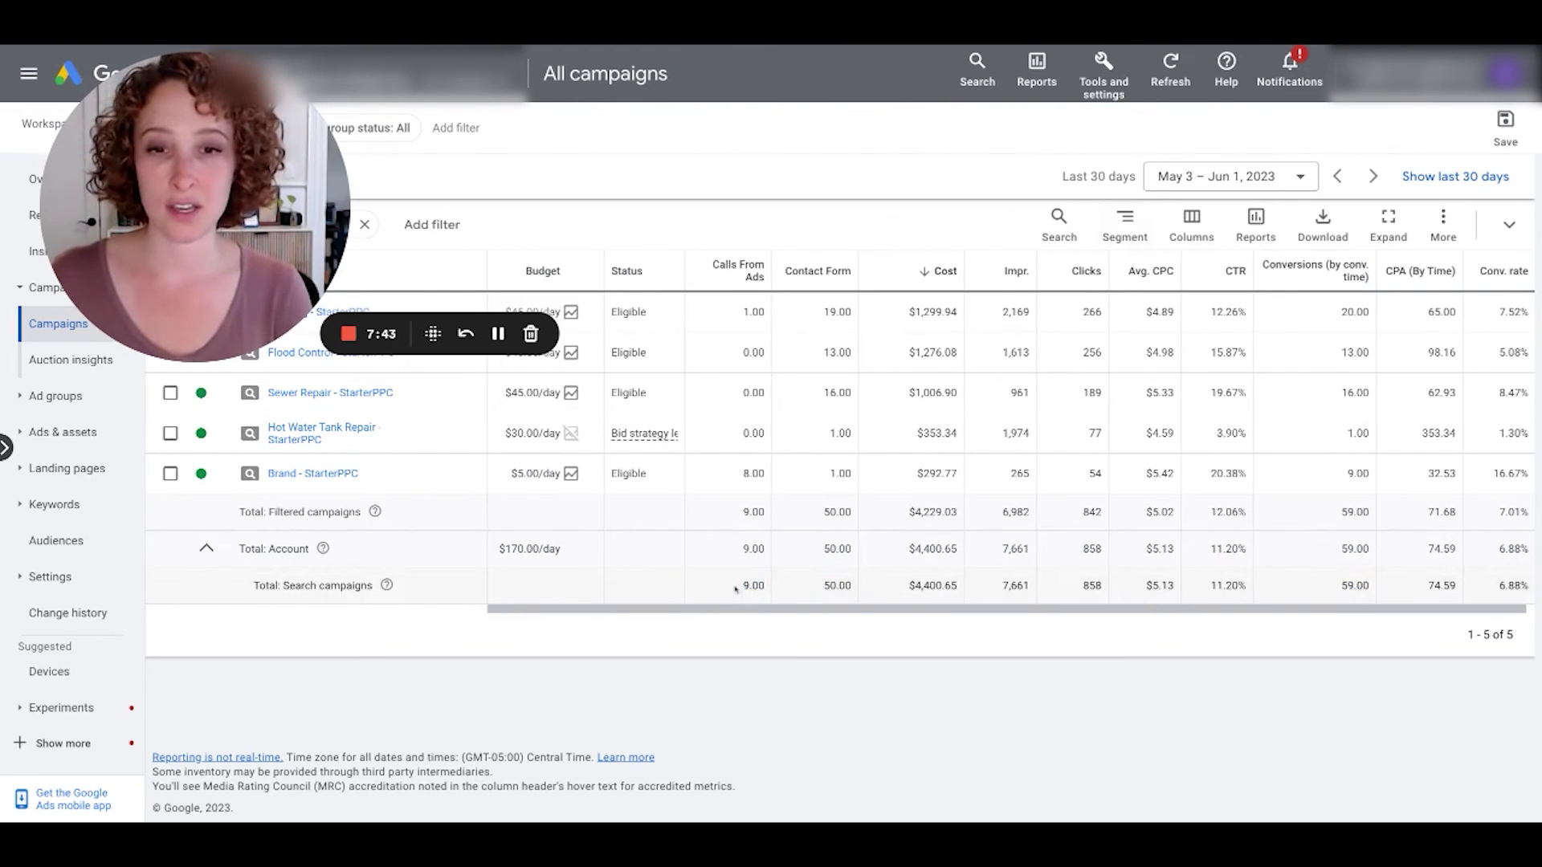
double_click(735, 588)
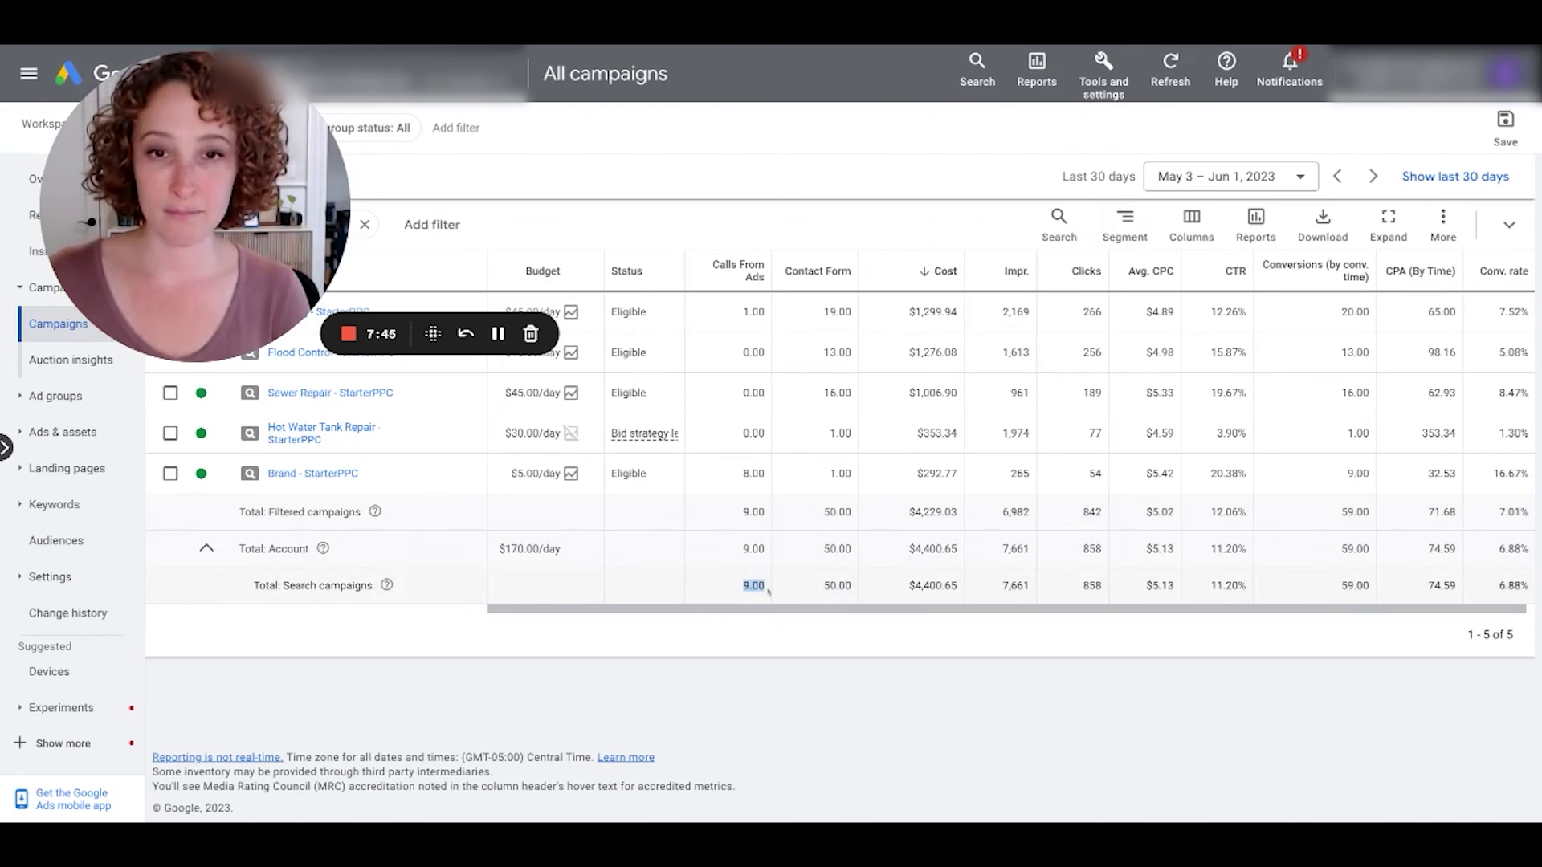
double_click(838, 586)
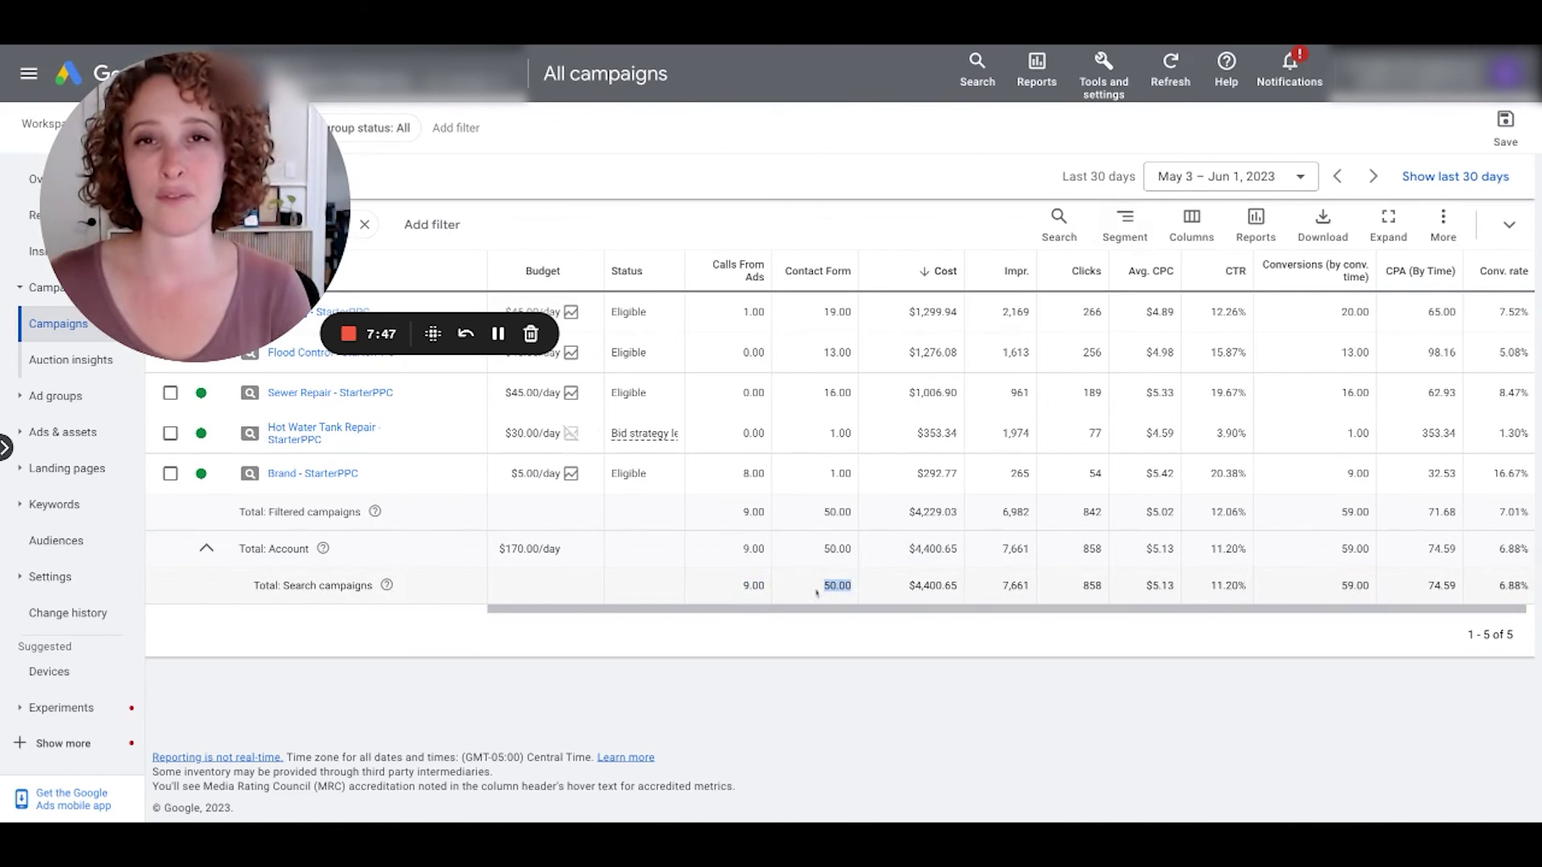
left_click_drag(195, 207, 1039, 649)
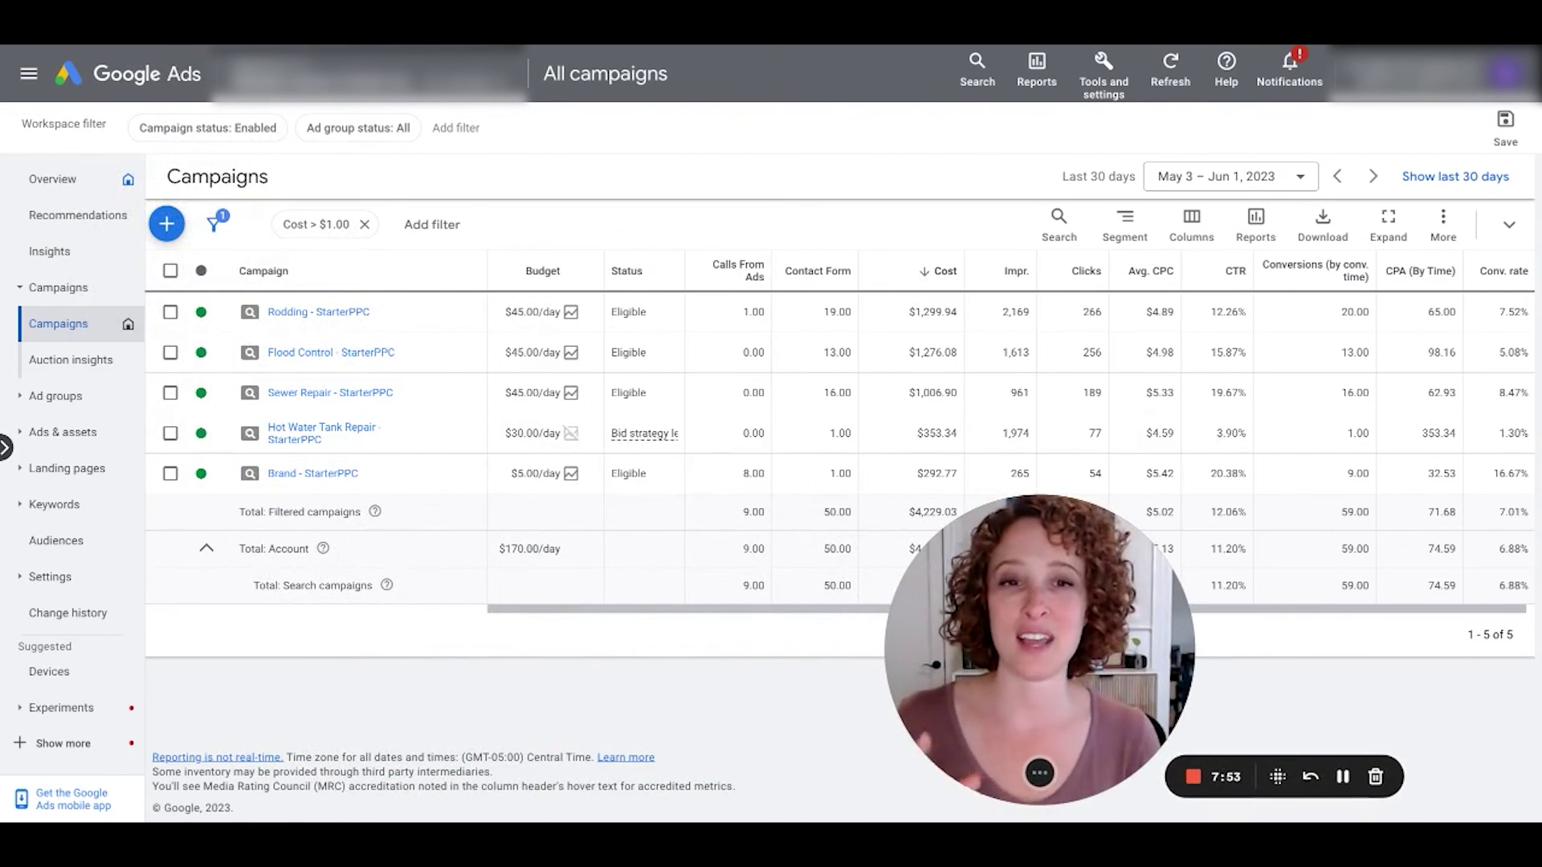
left_click_drag(1003, 619, 1072, 492)
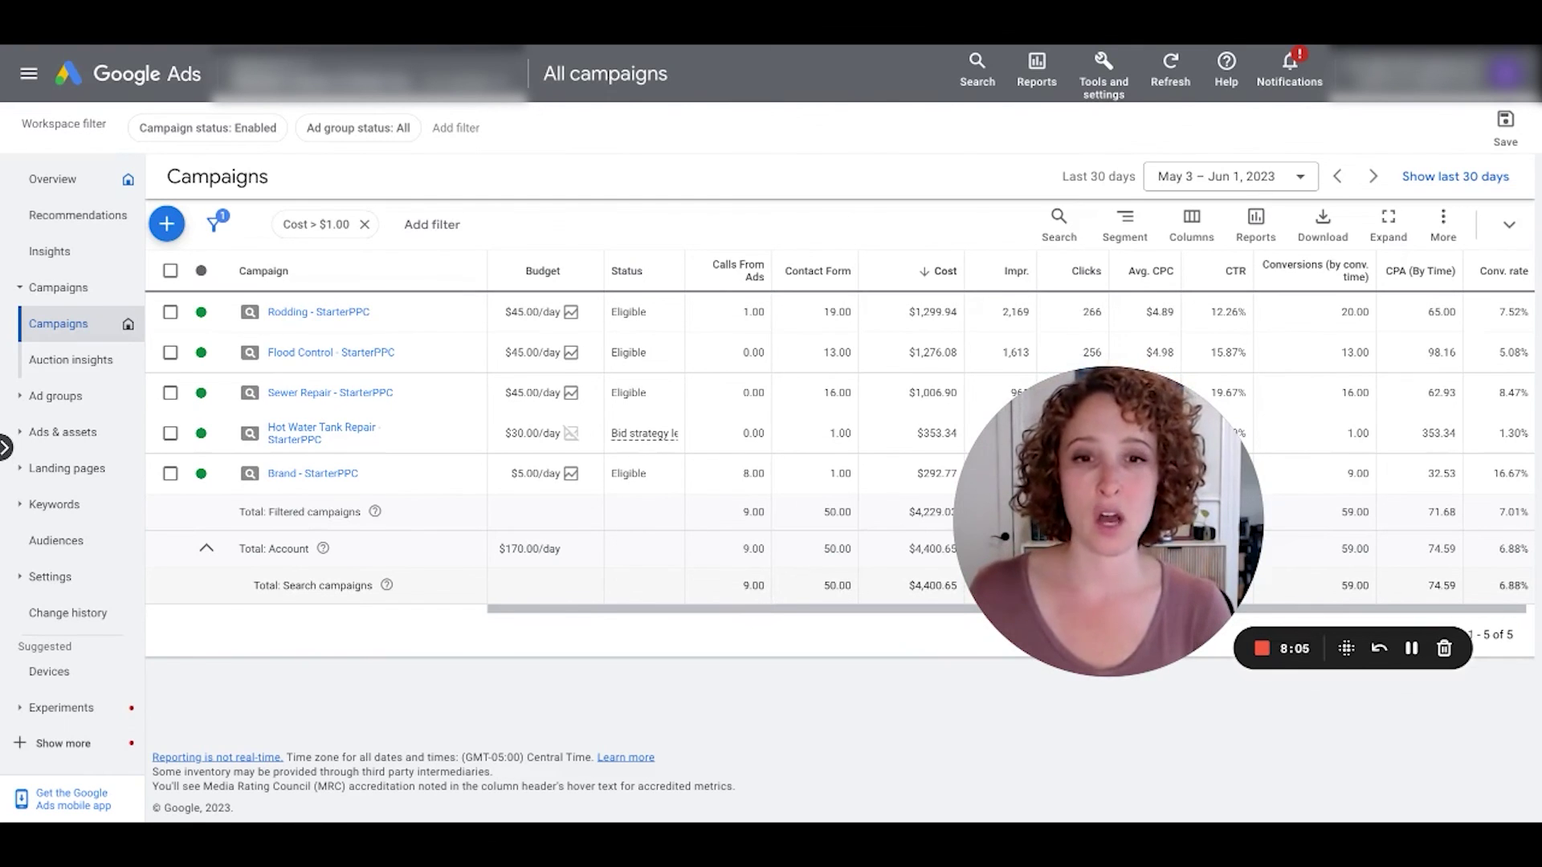
double_click(739, 589)
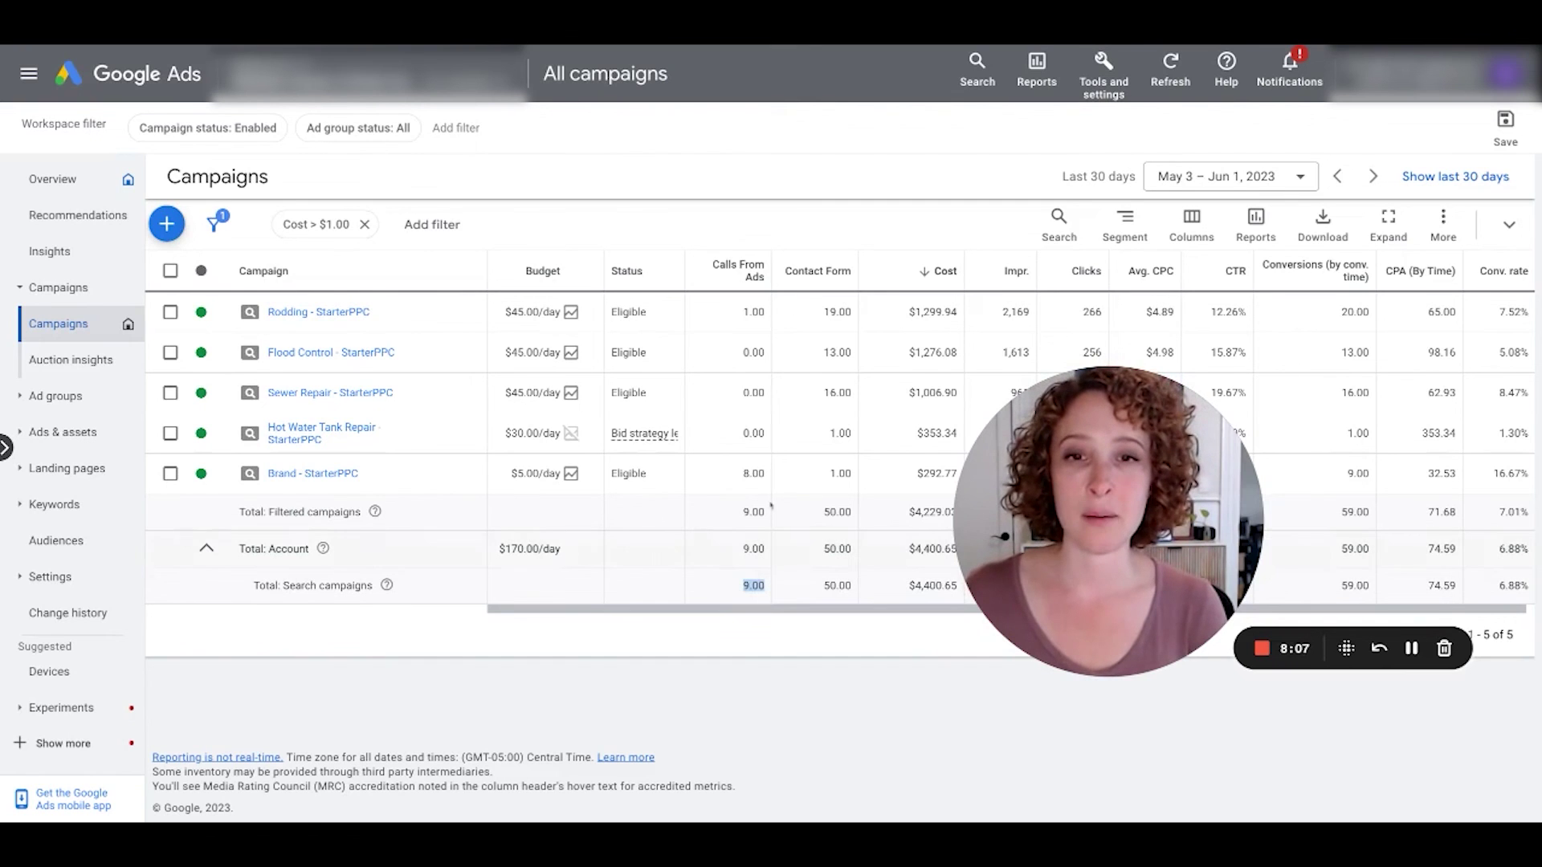